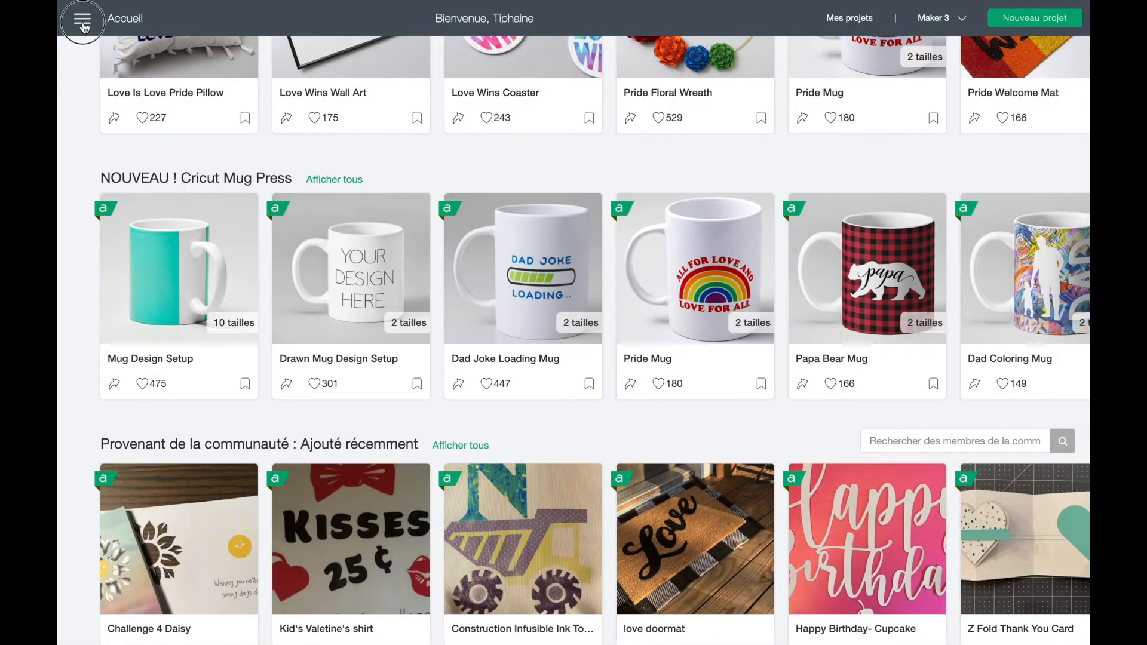
View the new product setup for a smart cutting machine and choose Cricut Maker 3.
left_click(82, 24)
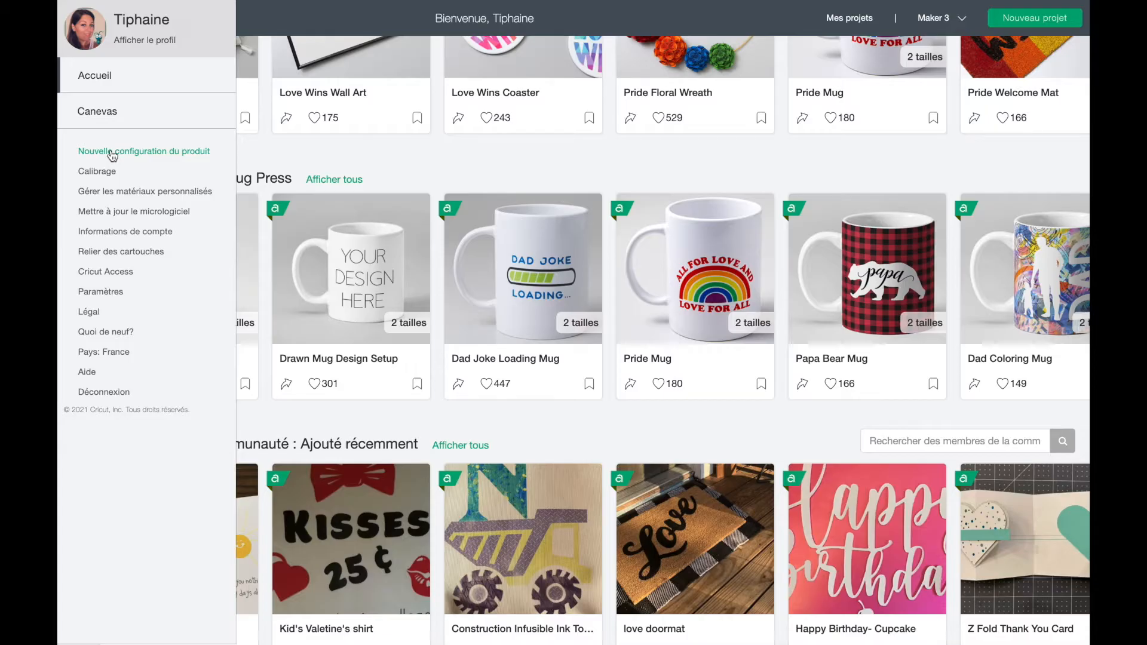
left_click(111, 153)
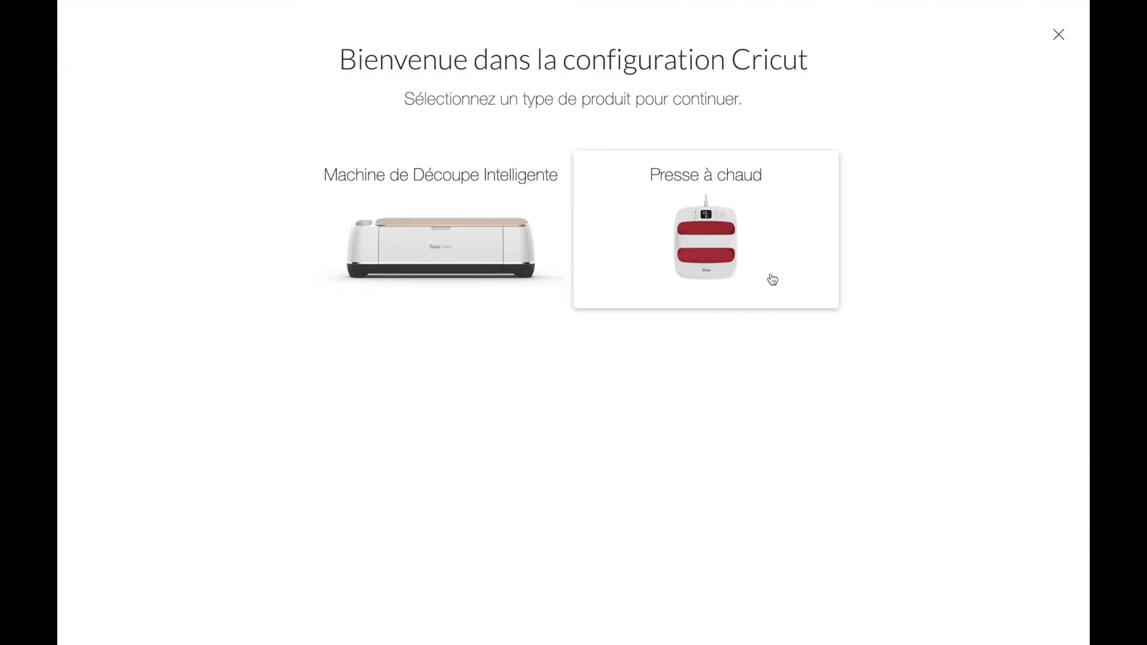
left_click(442, 232)
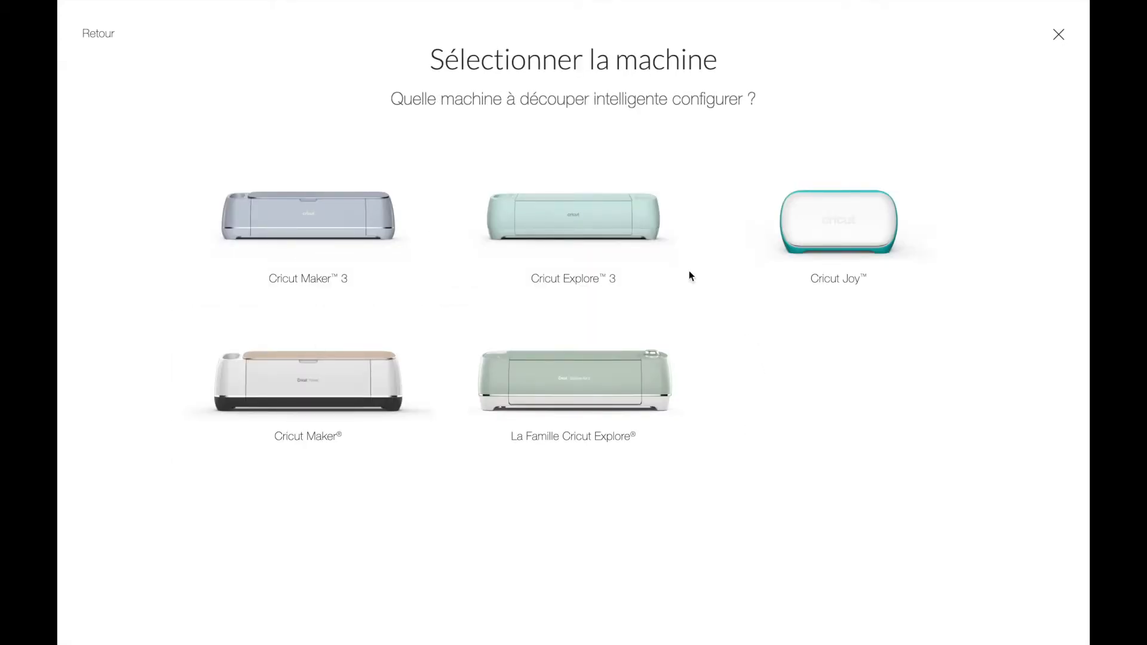
left_click(363, 252)
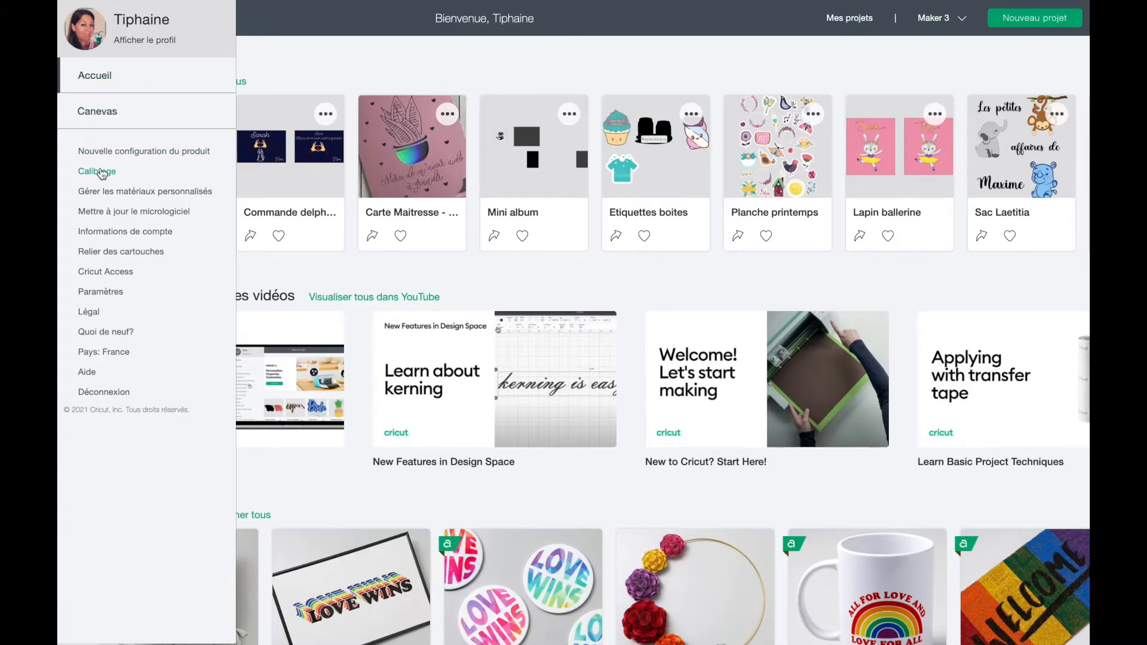
View the machine calibration options and the custom materials management.
left_click(97, 171)
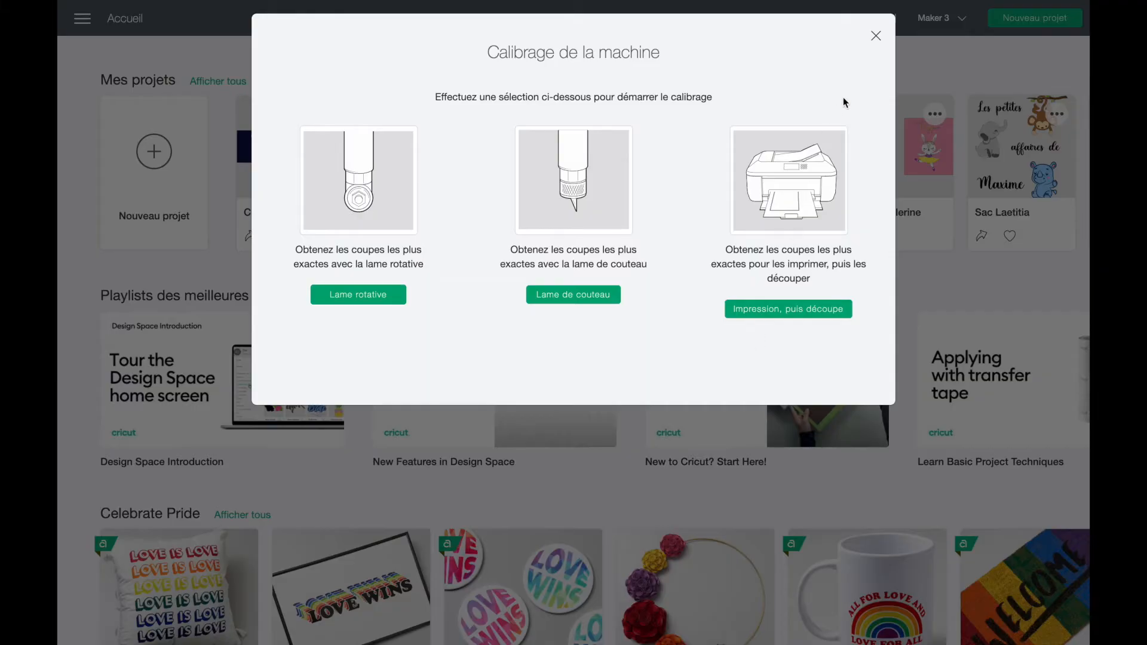
left_click(876, 36)
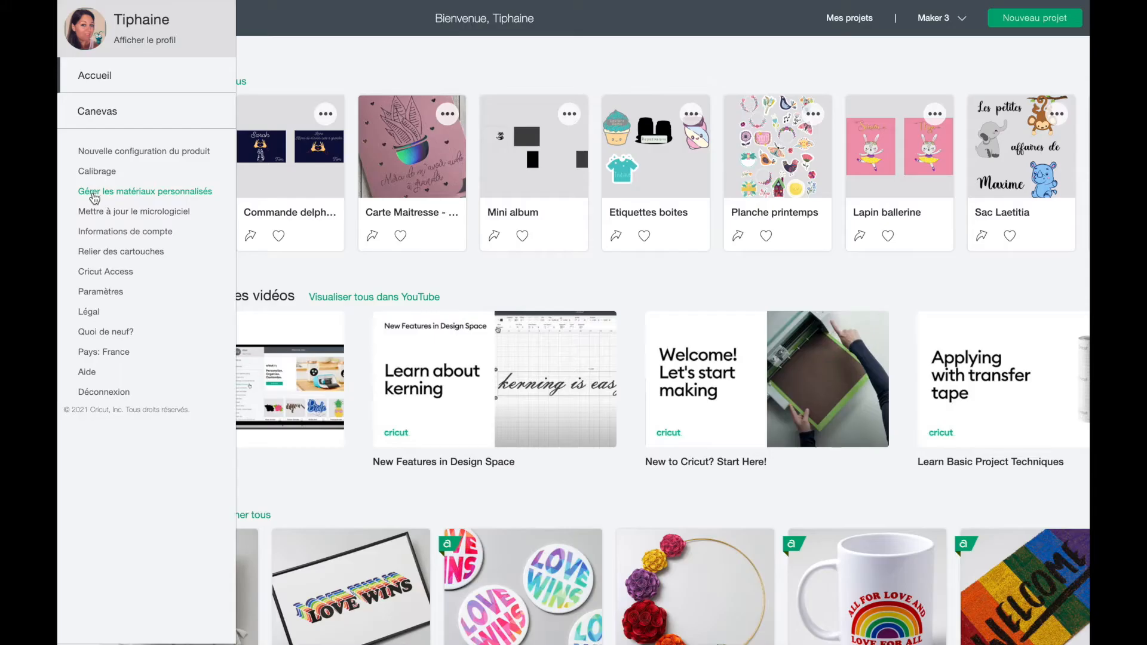
left_click(186, 197)
Review the language, project grid, unit and save settings, confirm them, and return to the canvas.
left_click(100, 292)
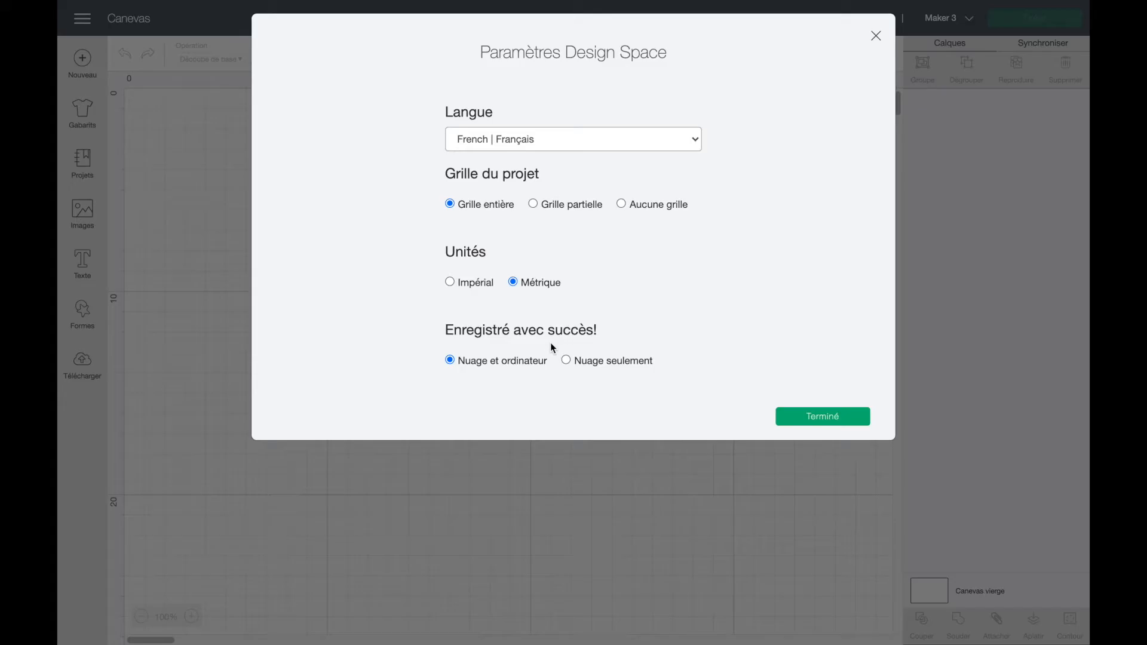
left_click(822, 416)
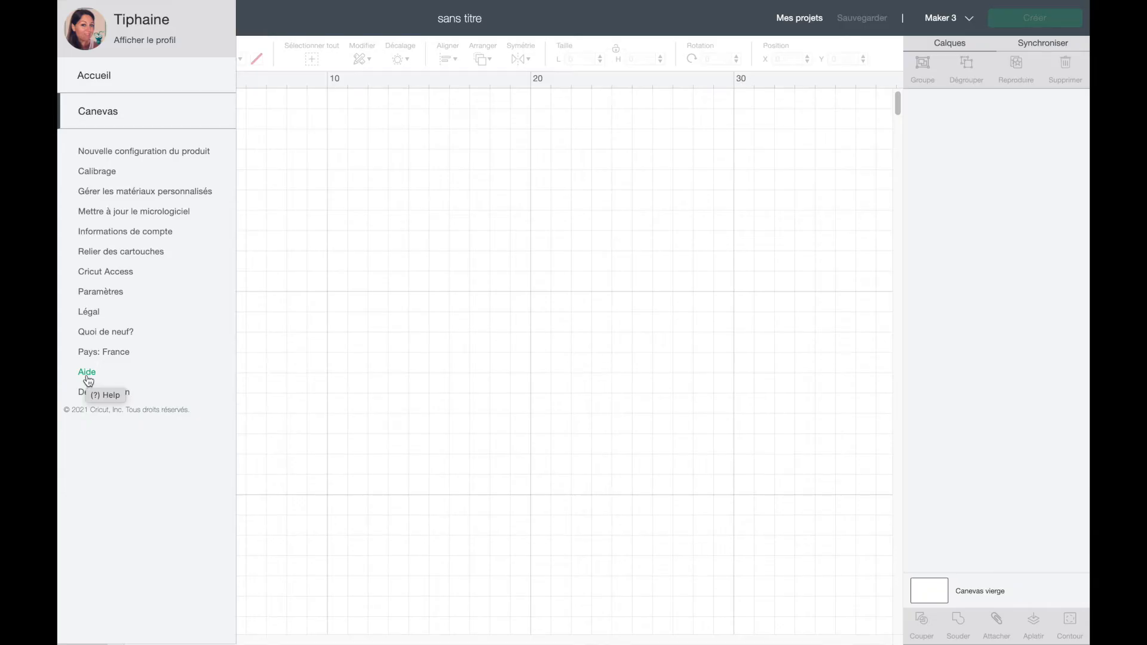
left_click(285, 210)
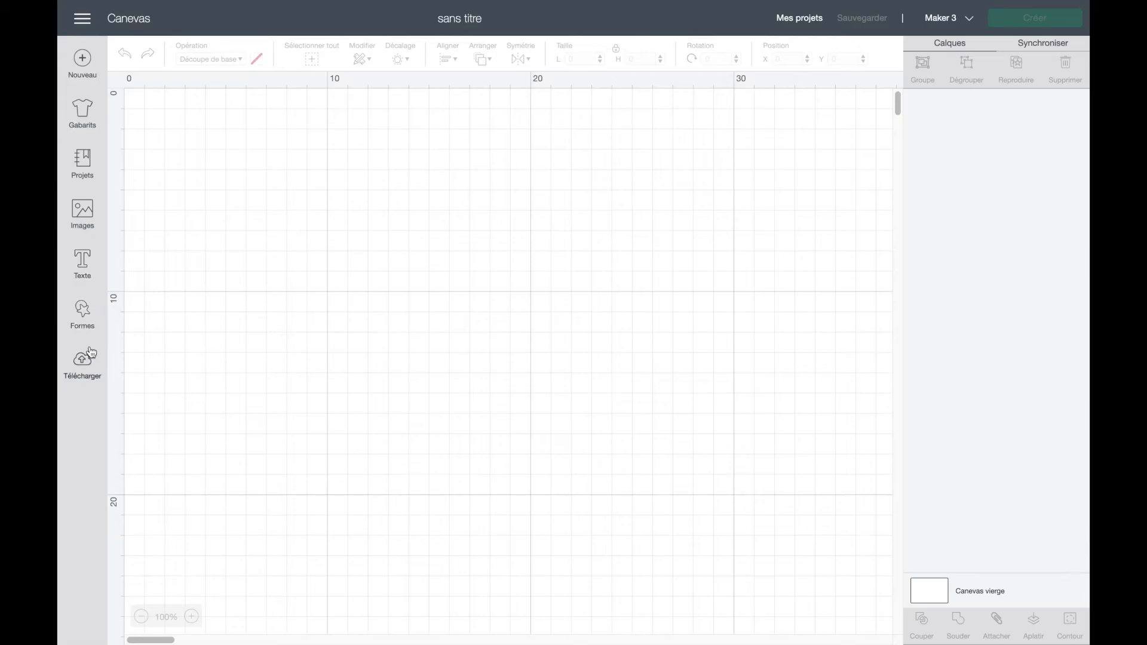
Browse the templates and the ready-made projects, including the list of project categories.
left_click(82, 113)
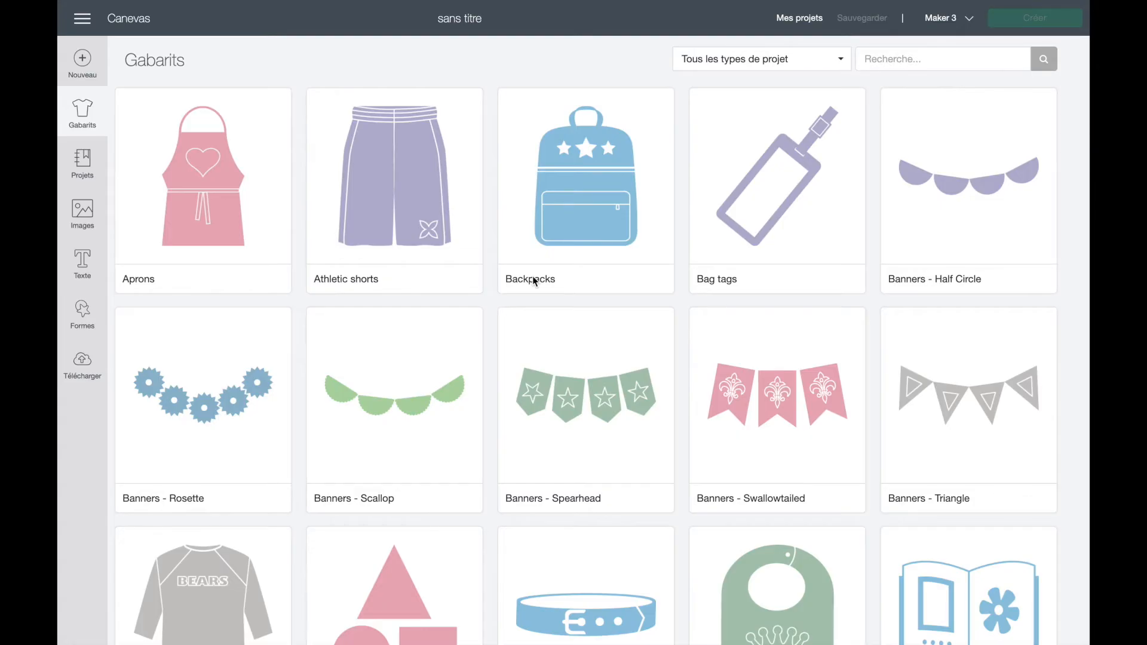
left_click(86, 162)
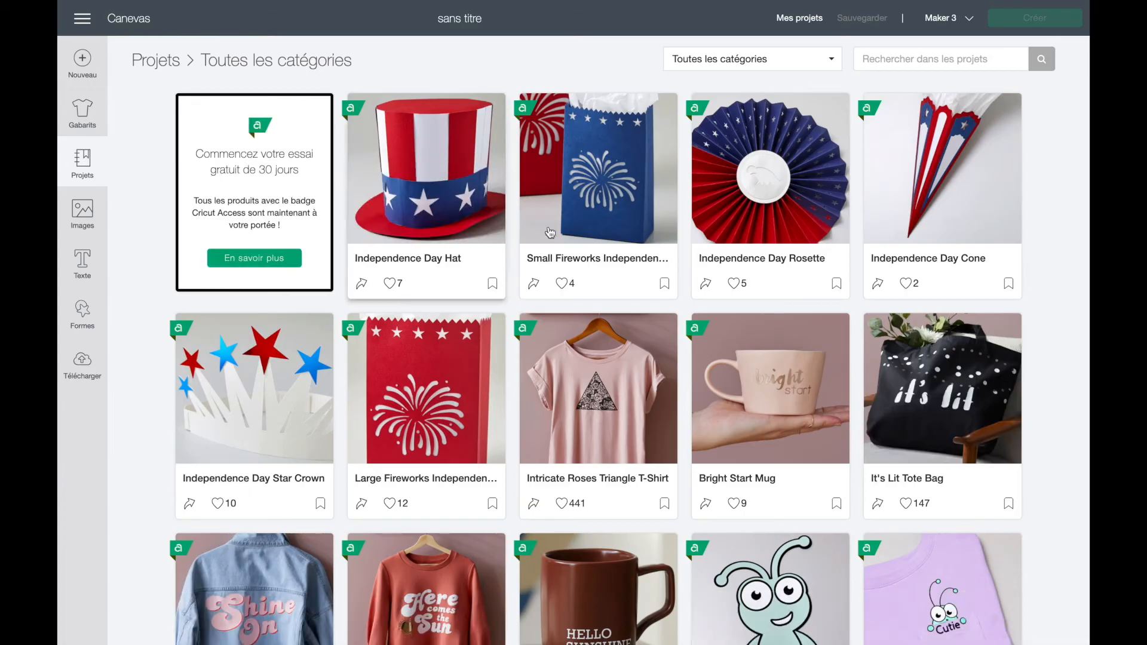
scroll(612, 233, "down", 20)
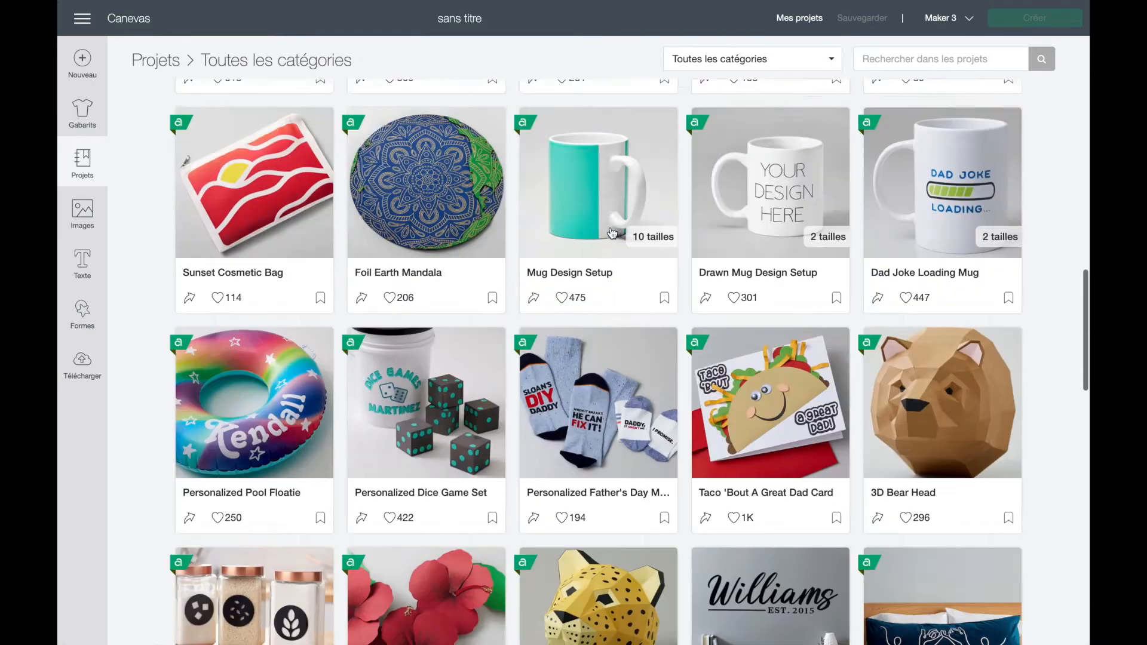
scroll(611, 232, "down", 2)
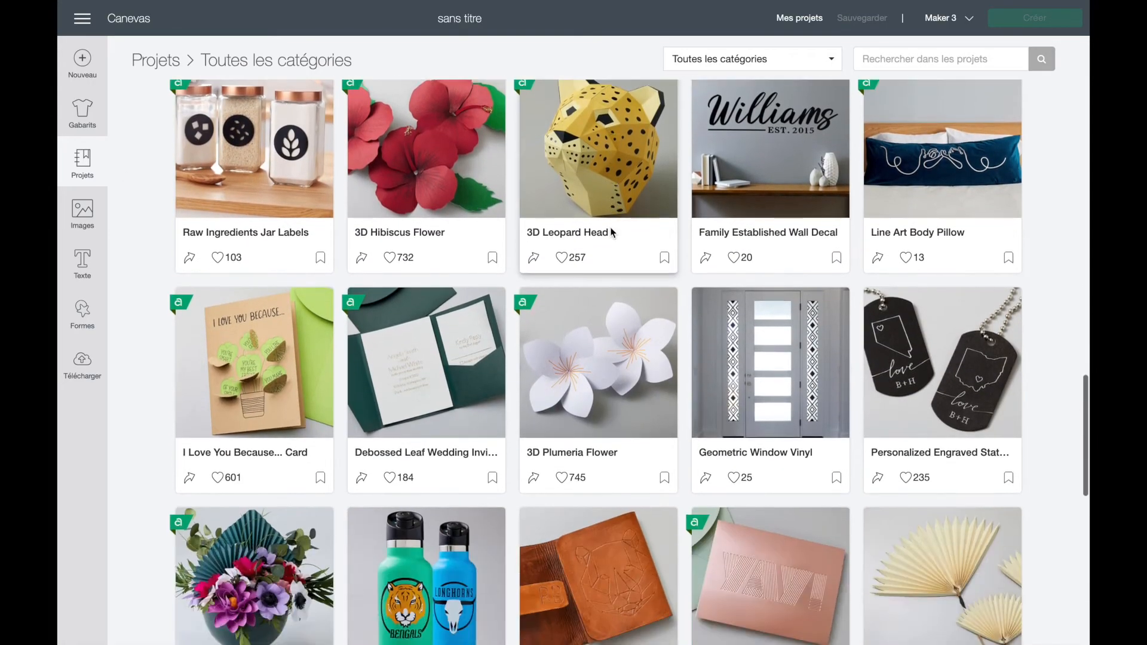
left_click(722, 58)
scroll(727, 173, "down", 5)
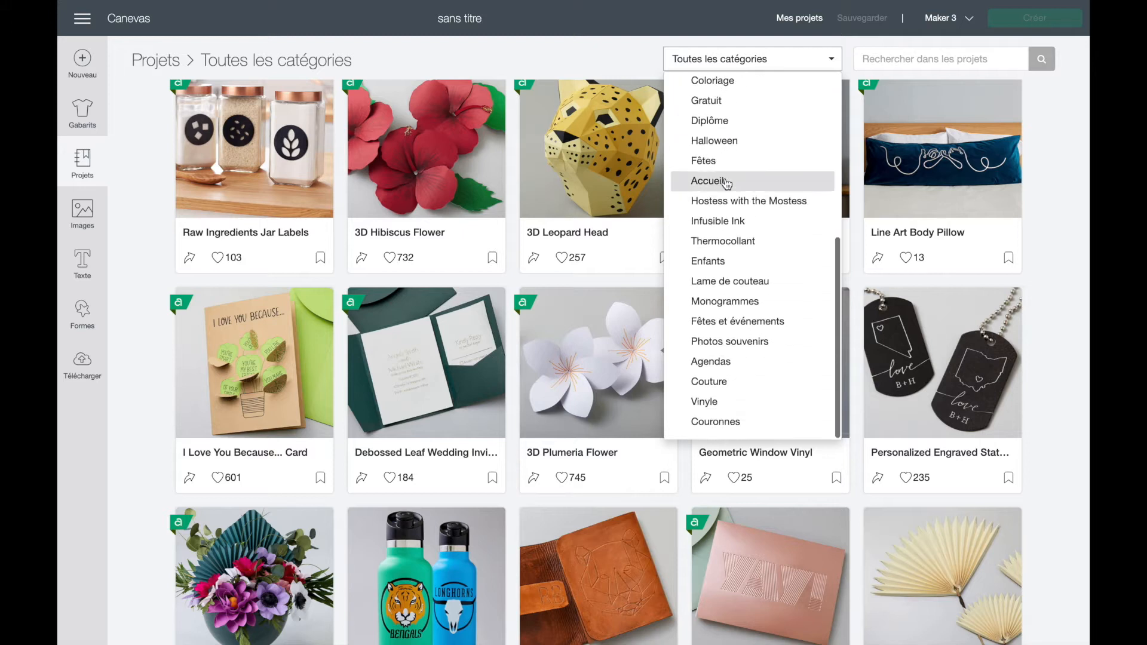
left_click(904, 56)
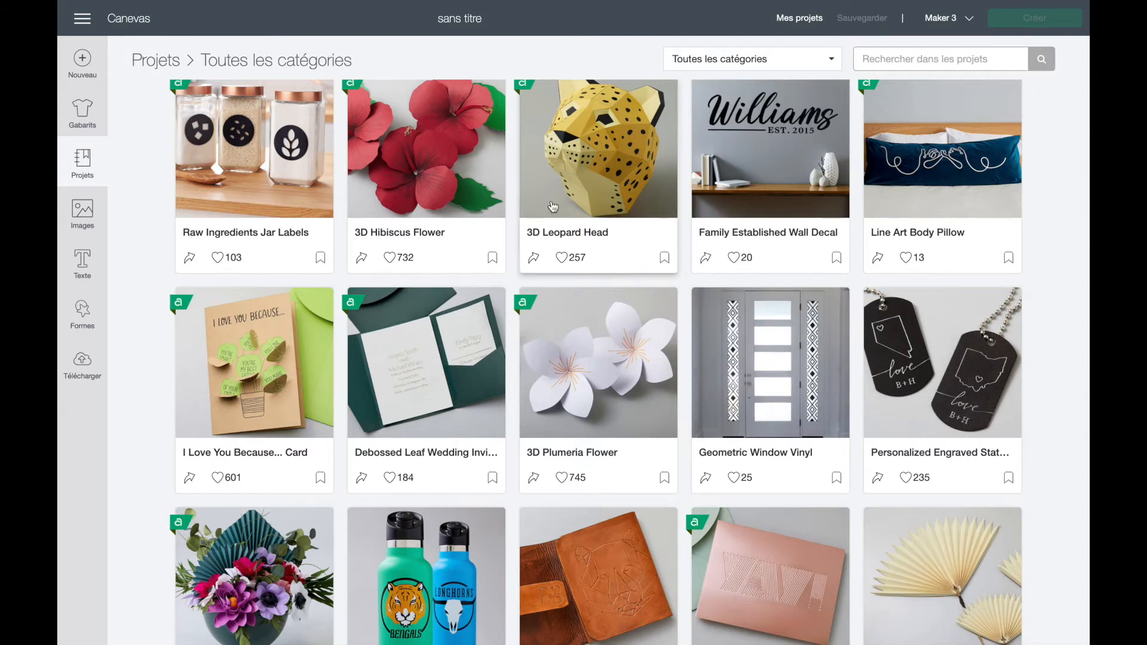
Browse the full image library and examine its Type and Type d'art filter options.
left_click(86, 214)
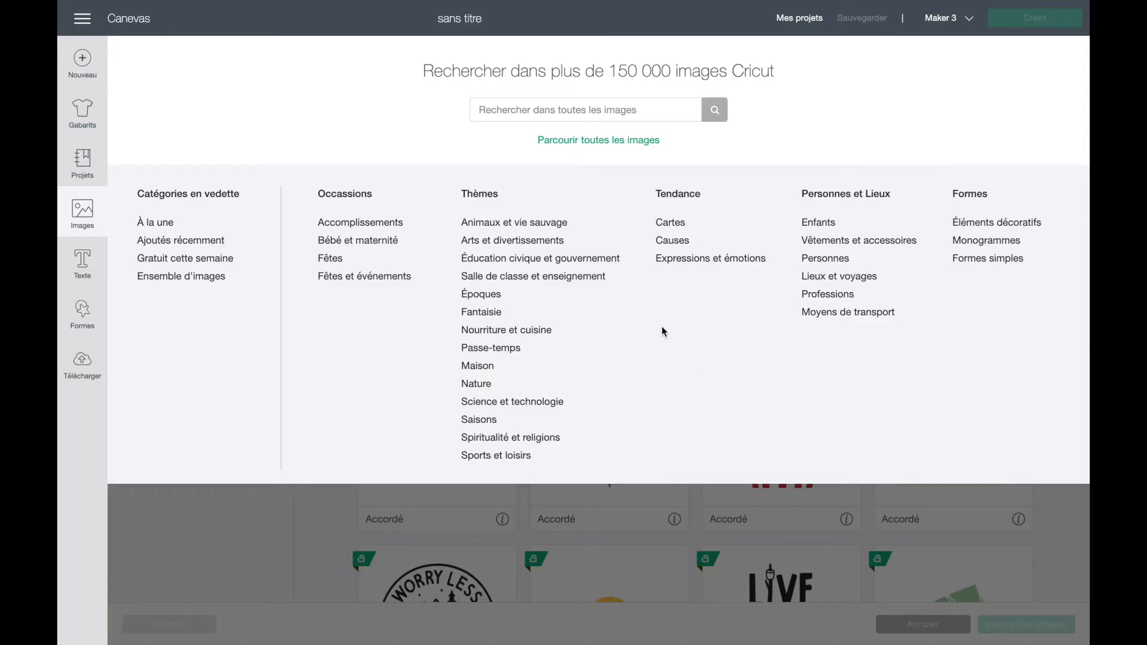
left_click(573, 144)
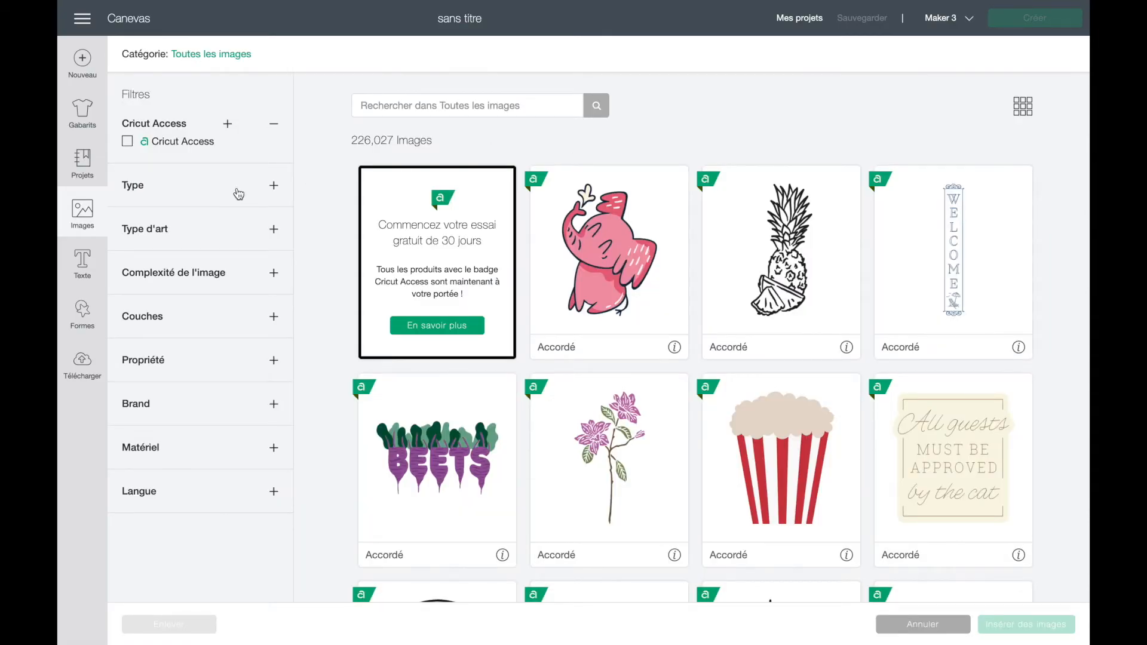
left_click(209, 192)
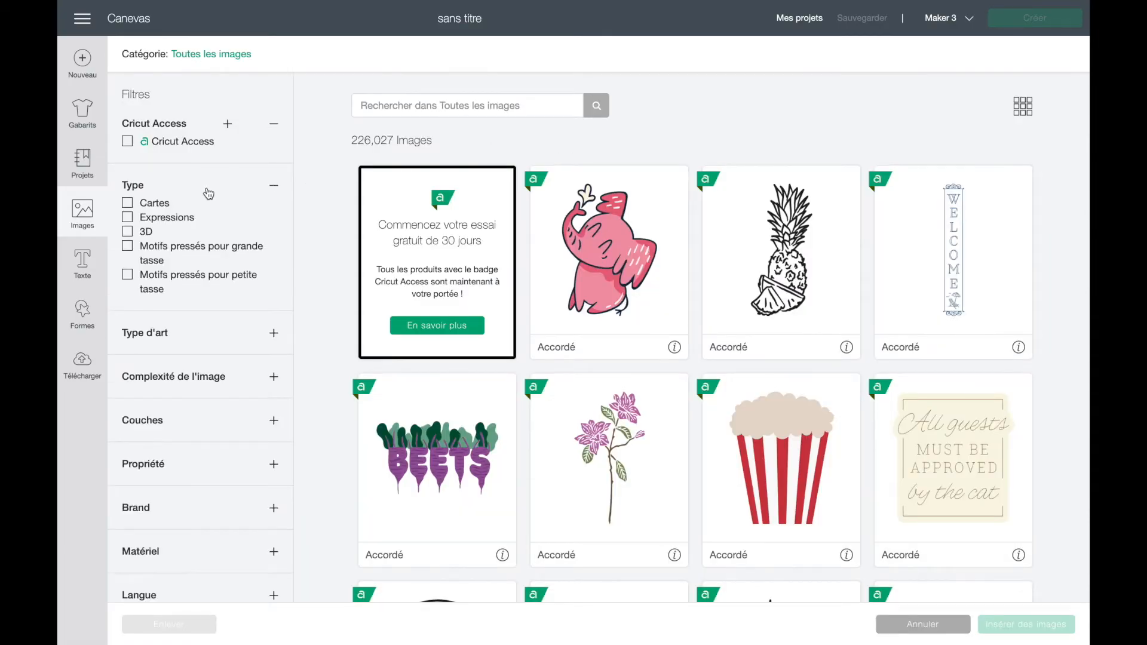
left_click(174, 333)
scroll(182, 342, "down", 2)
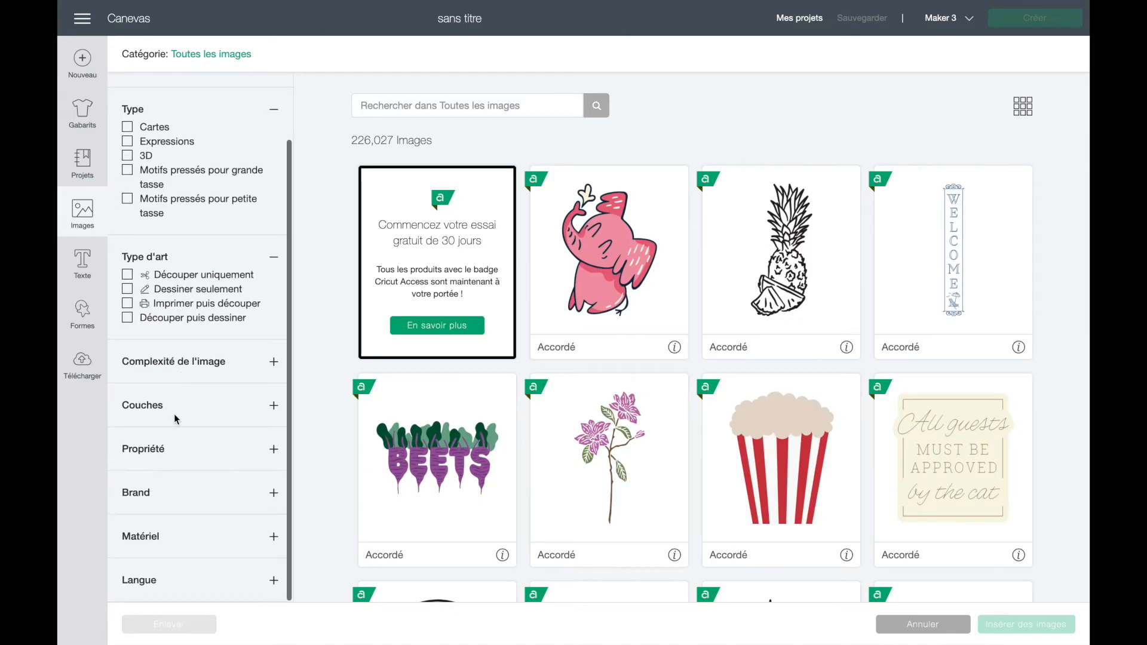
View the text options, the basic shapes and the upload function.
left_click(83, 261)
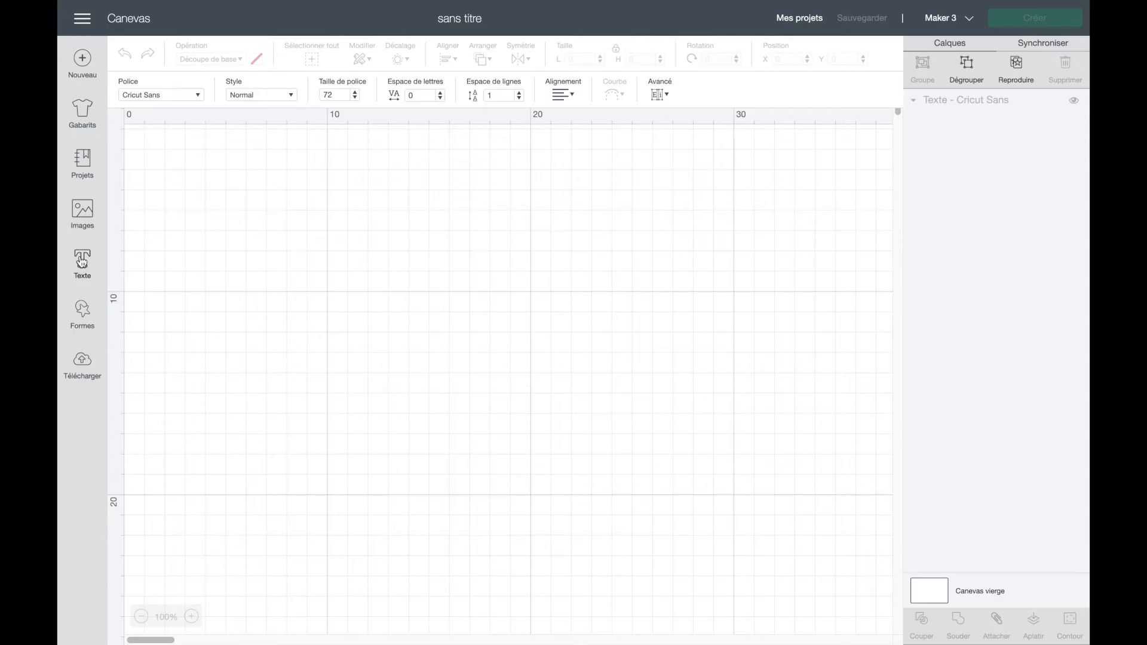
left_click(82, 313)
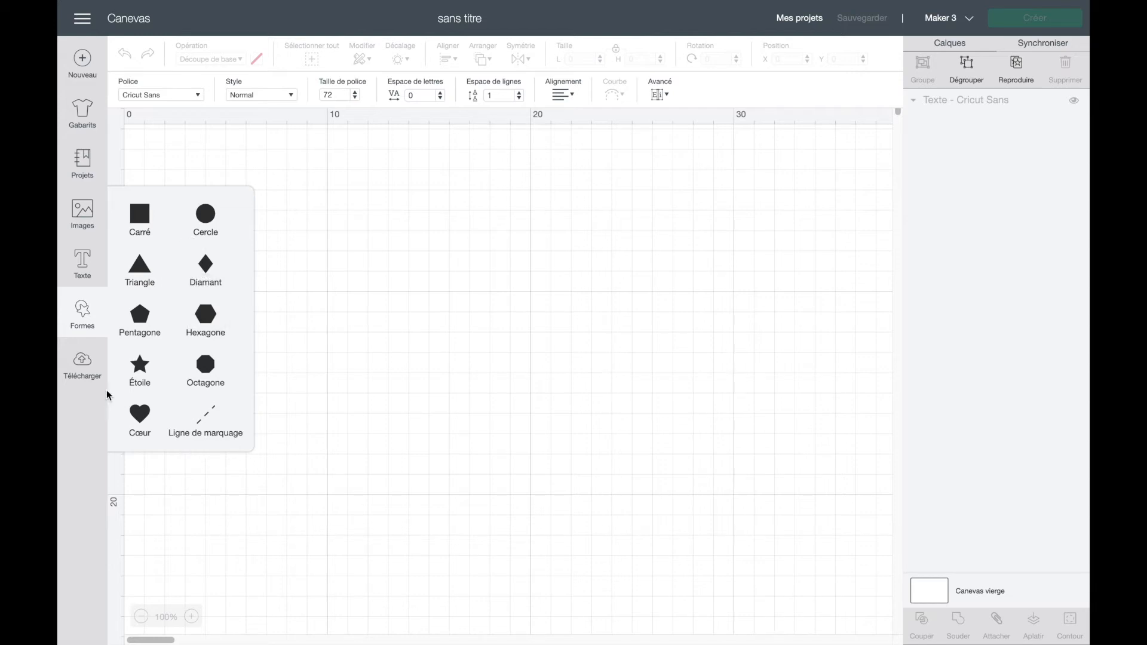
left_click(82, 360)
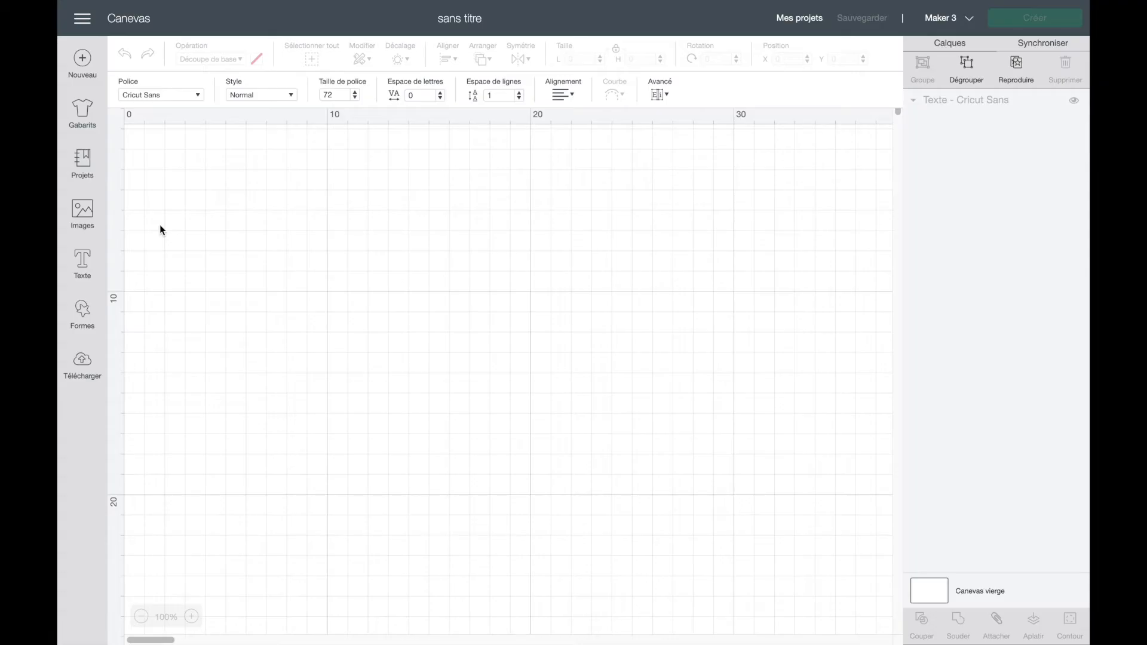
Insert the pink elephant image from the library and move it to about X 10.4, Y 3.8 cm on the canvas.
left_click(85, 212)
left_click(582, 247)
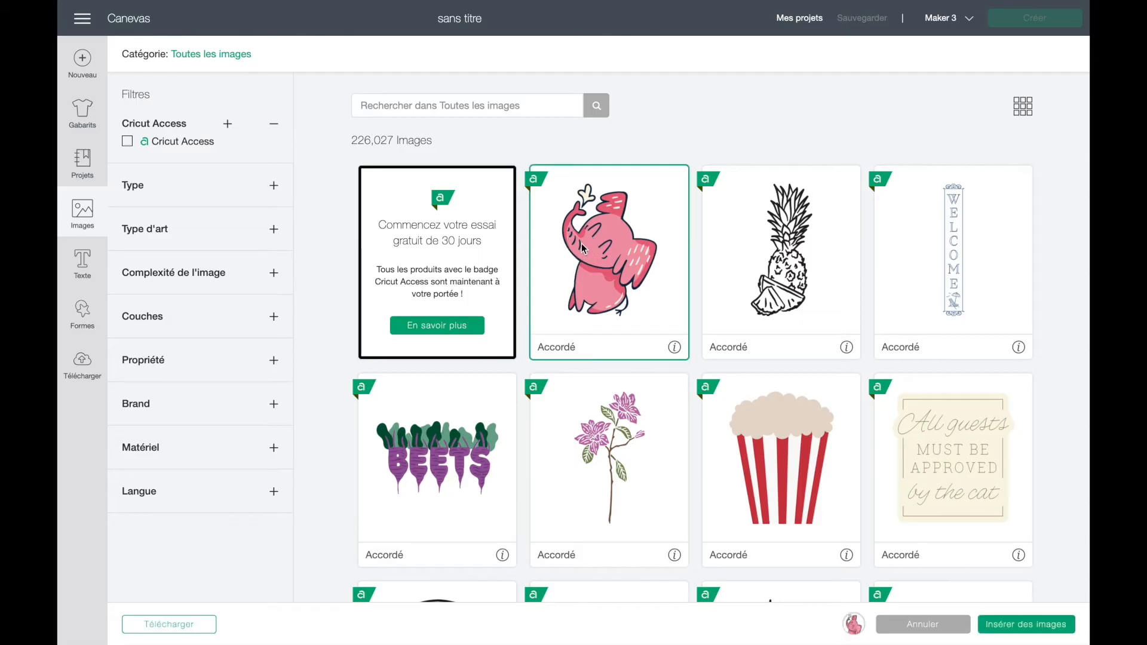
left_click(1010, 627)
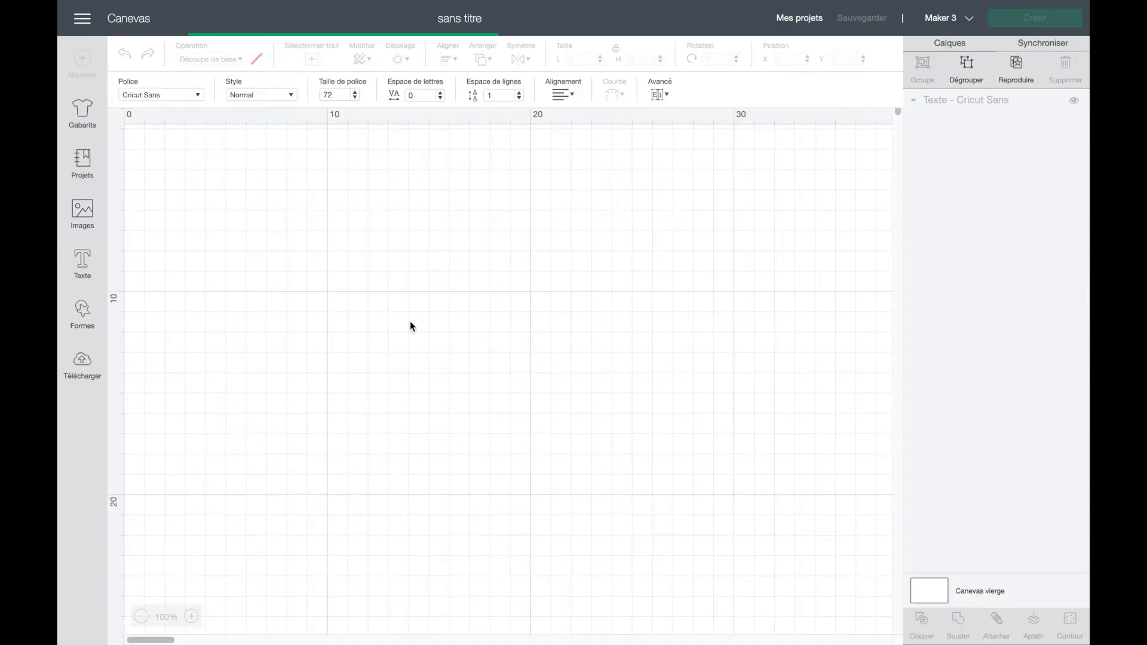
left_click_drag(274, 243, 459, 299)
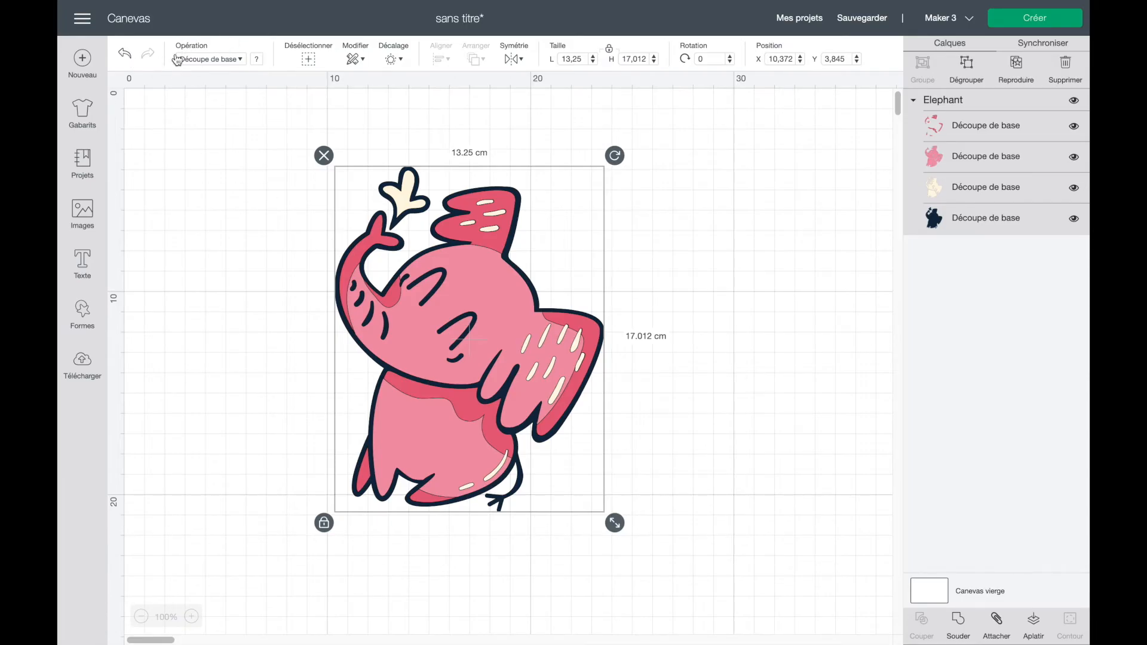
Look through the operation types available for the elephant and deselect it.
left_click(226, 59)
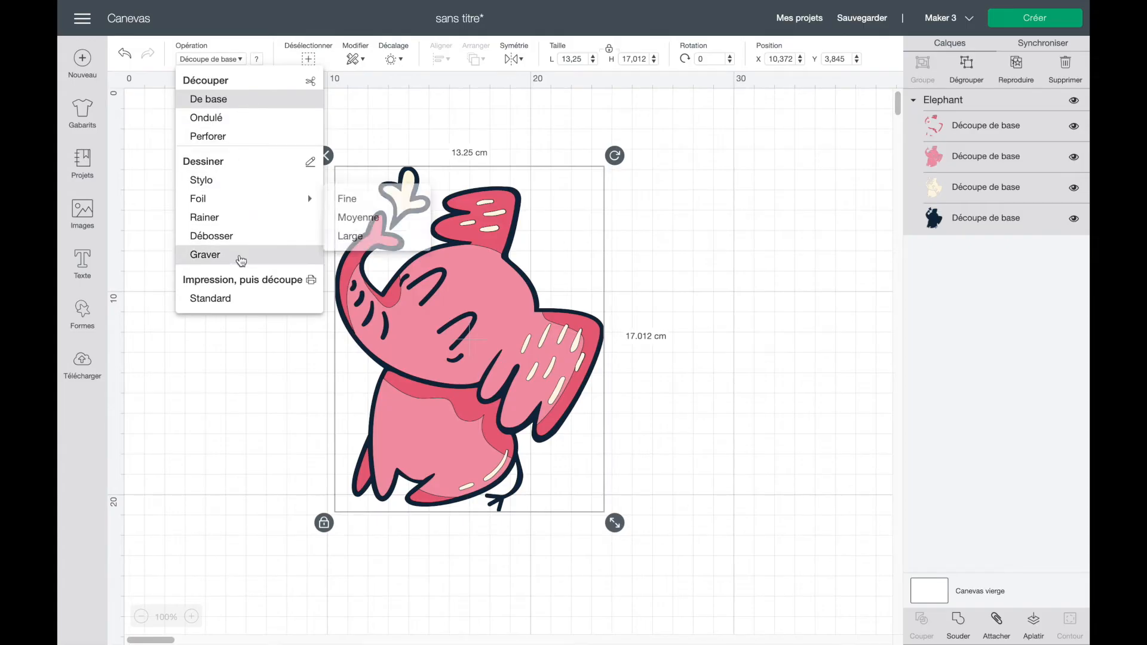
left_click(210, 45)
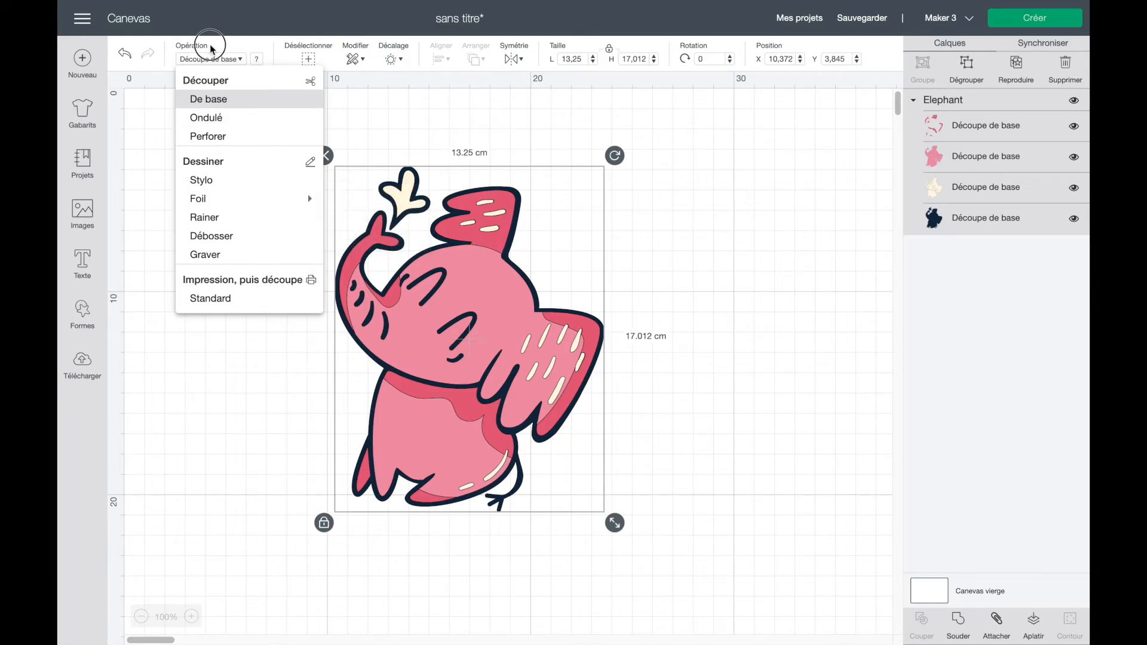
left_click(310, 59)
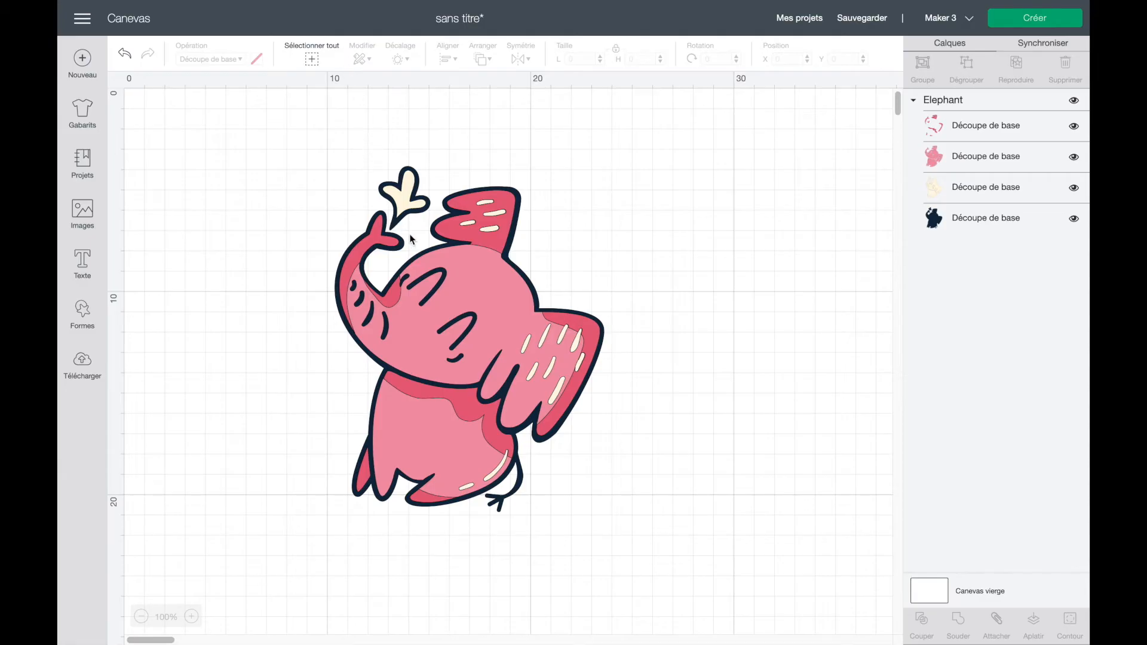
Select the elephant and view its edit and offset options without applying an offset.
left_click(435, 255)
left_click(356, 59)
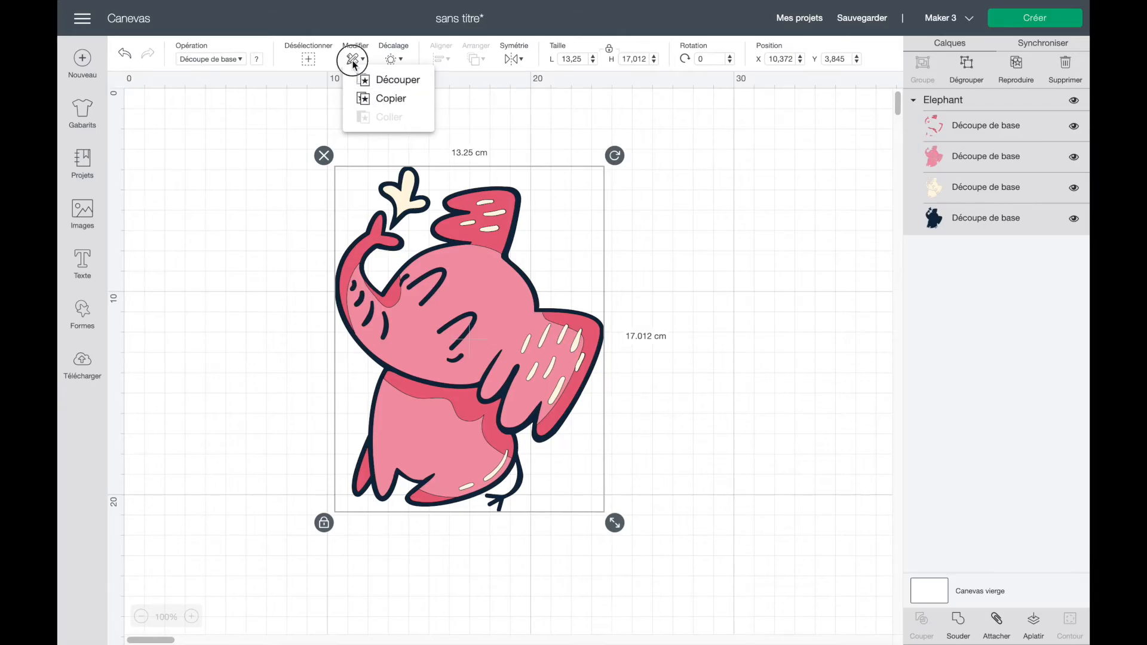
left_click(397, 63)
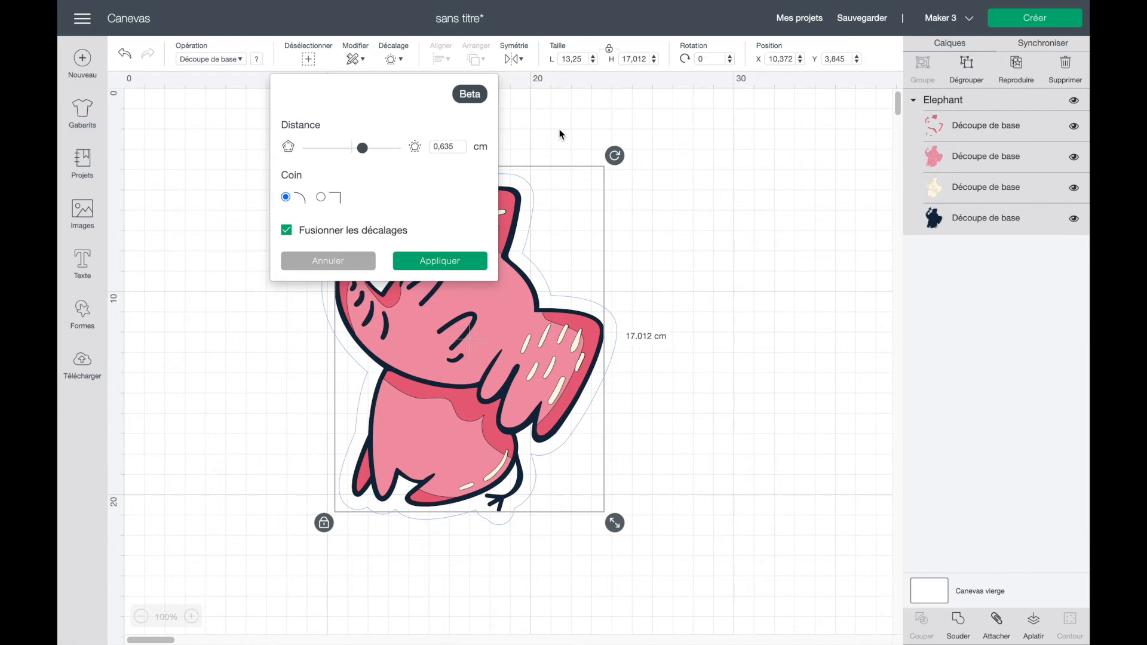
left_click(393, 58)
Move the elephant to about X 2.9 cm, insert the pineapple outline image and place it to the right of the elephant.
left_click_drag(451, 275, 299, 231)
left_click(83, 221)
left_click(777, 302)
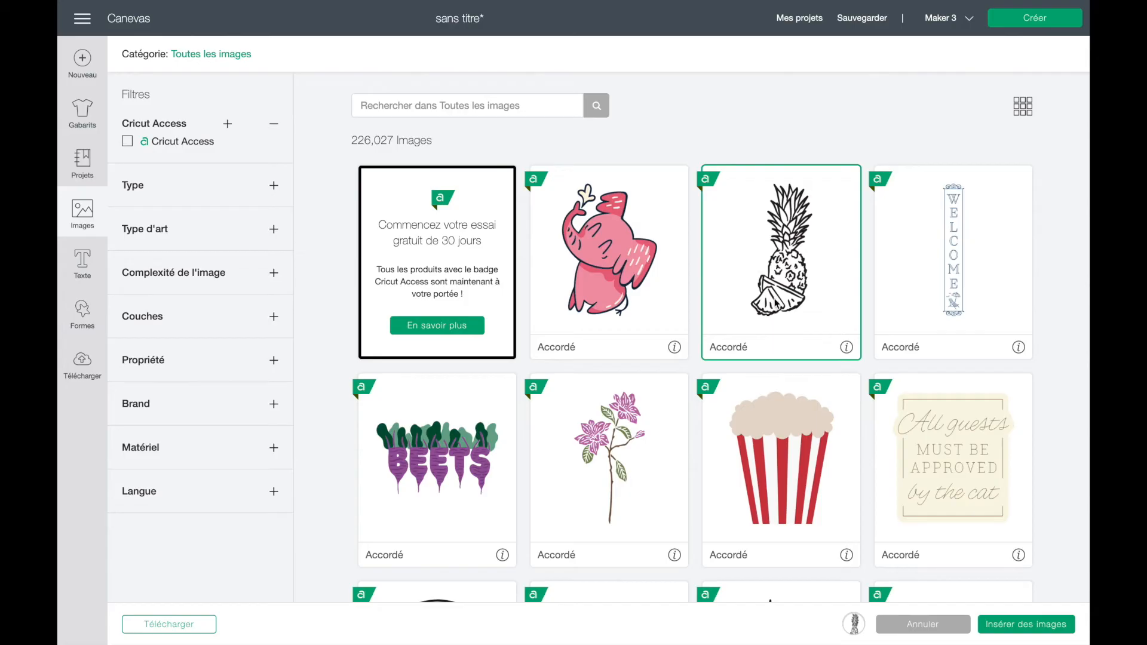
left_click(1025, 624)
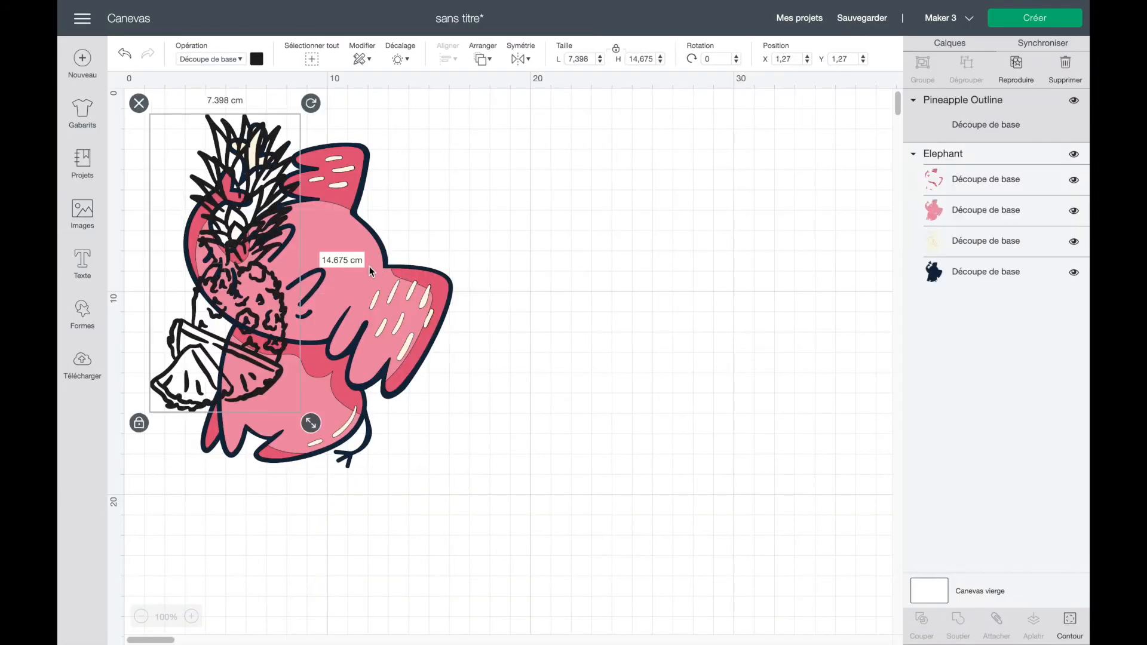
left_click_drag(272, 230, 623, 222)
Select the elephant and the pineapple together and align them along their bottom edges.
left_click_drag(595, 499, 285, 344)
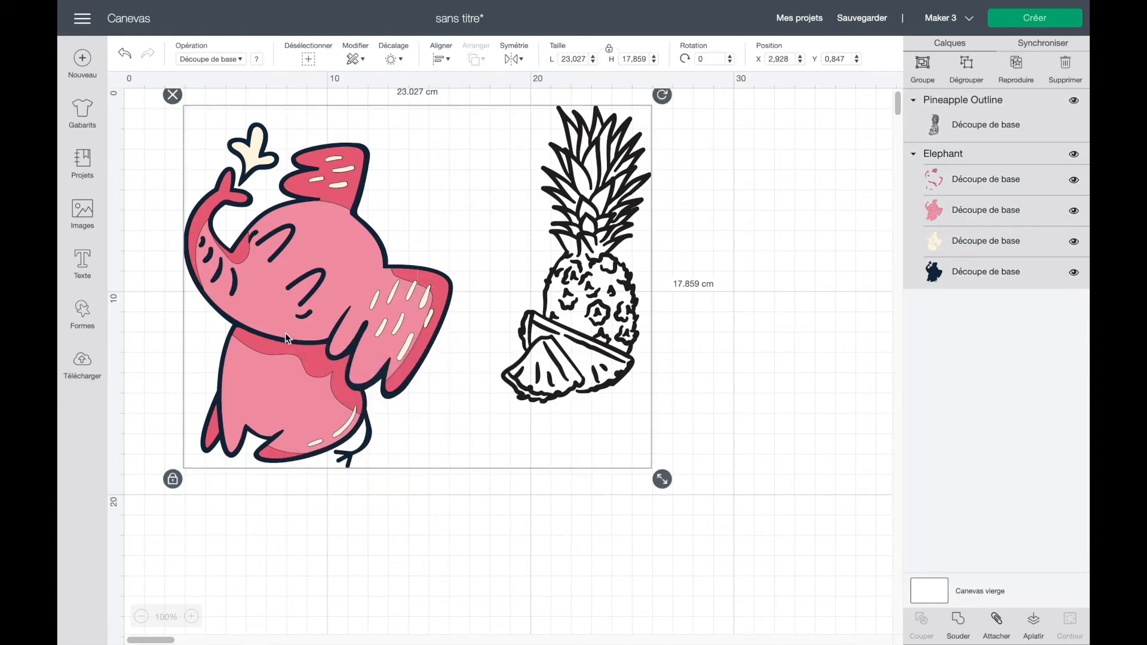
left_click(441, 56)
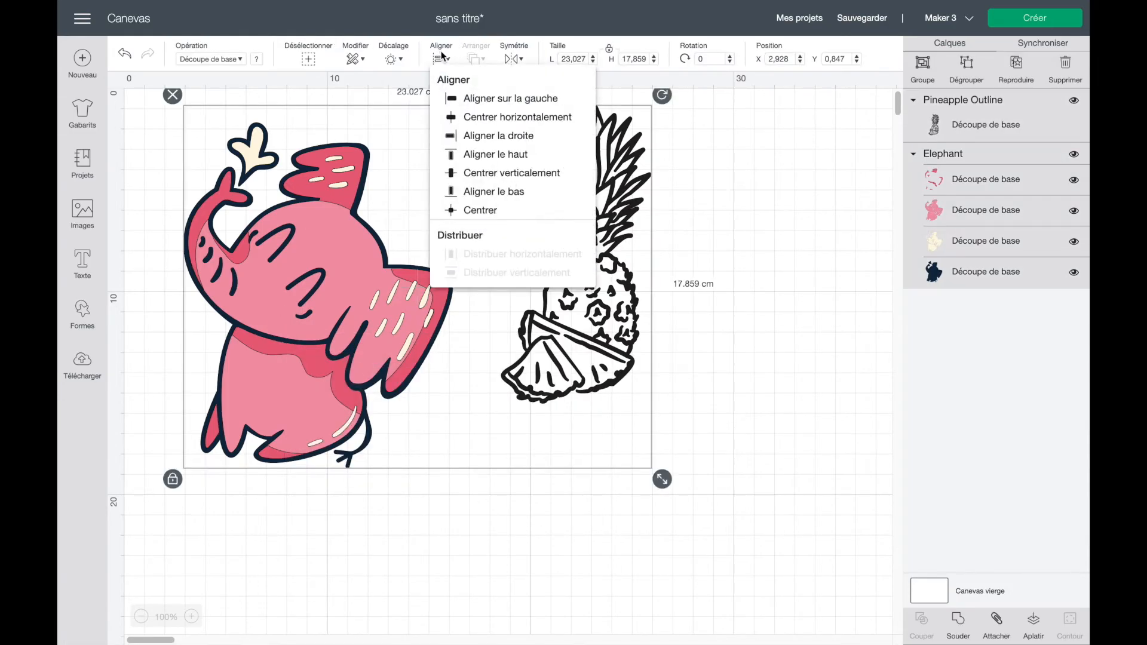
left_click(490, 192)
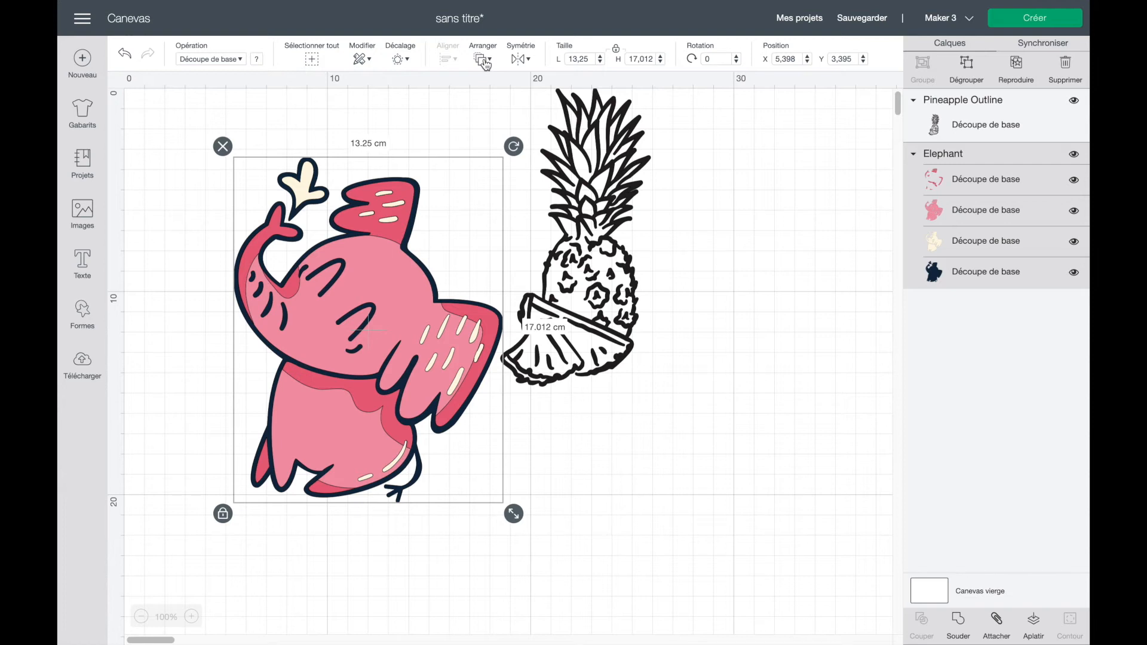
Move the elephant over the pineapple to about X 14.9 cm, Y 3.2 cm, and send the pineapple outline to the back.
left_click_drag(391, 313, 583, 306)
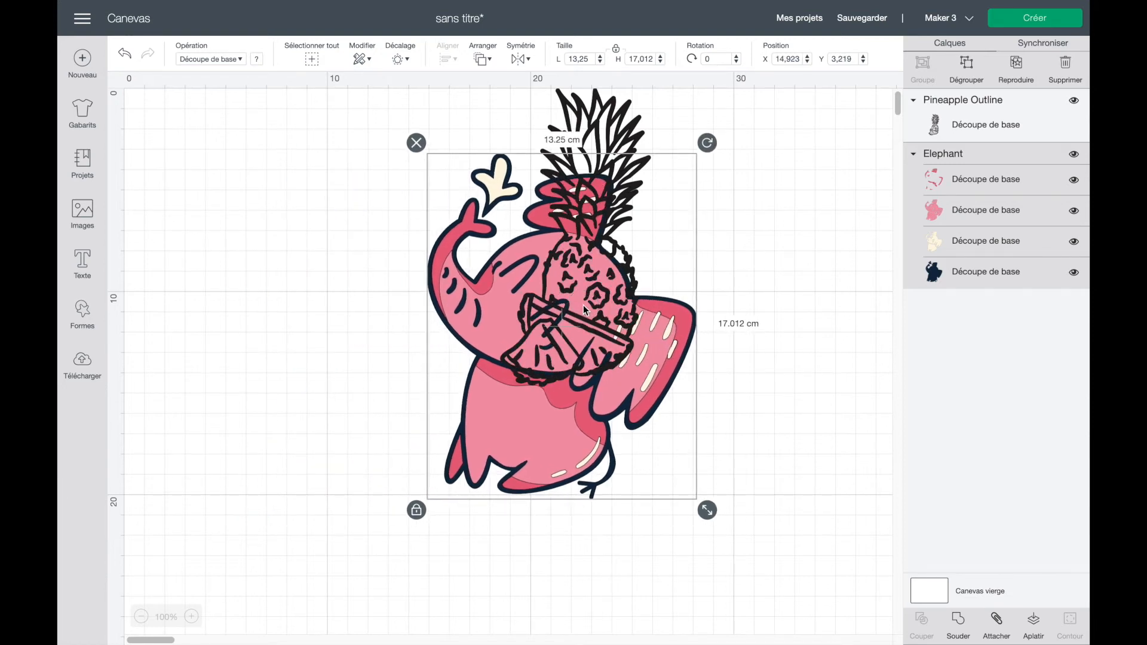
left_click(915, 156)
left_click(913, 100)
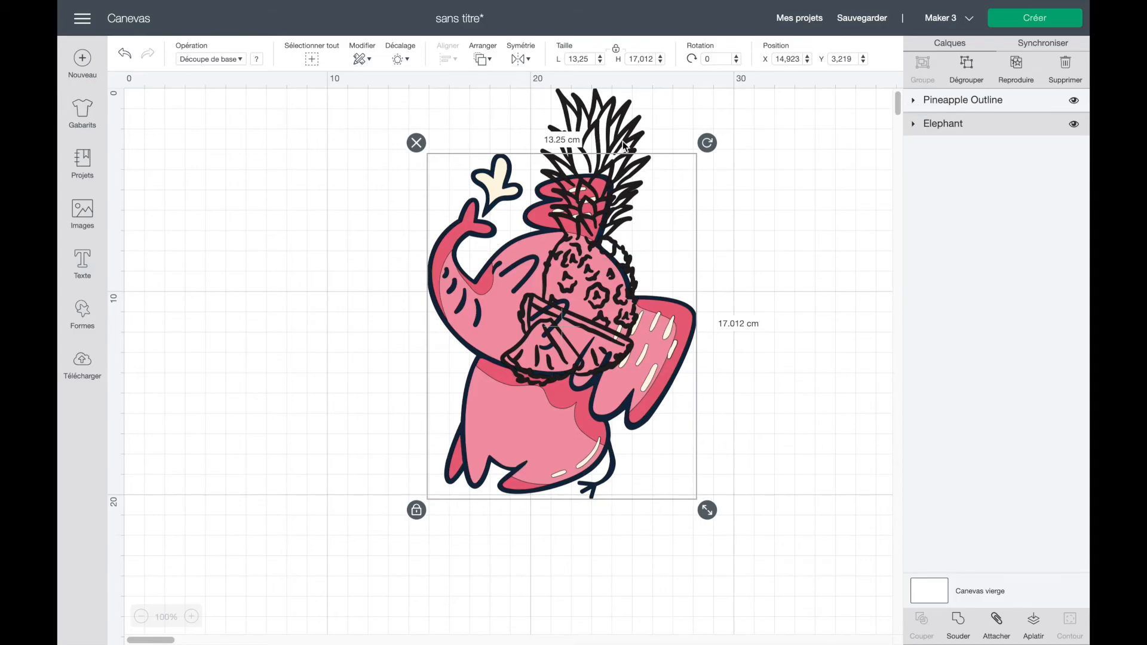
left_click(593, 121)
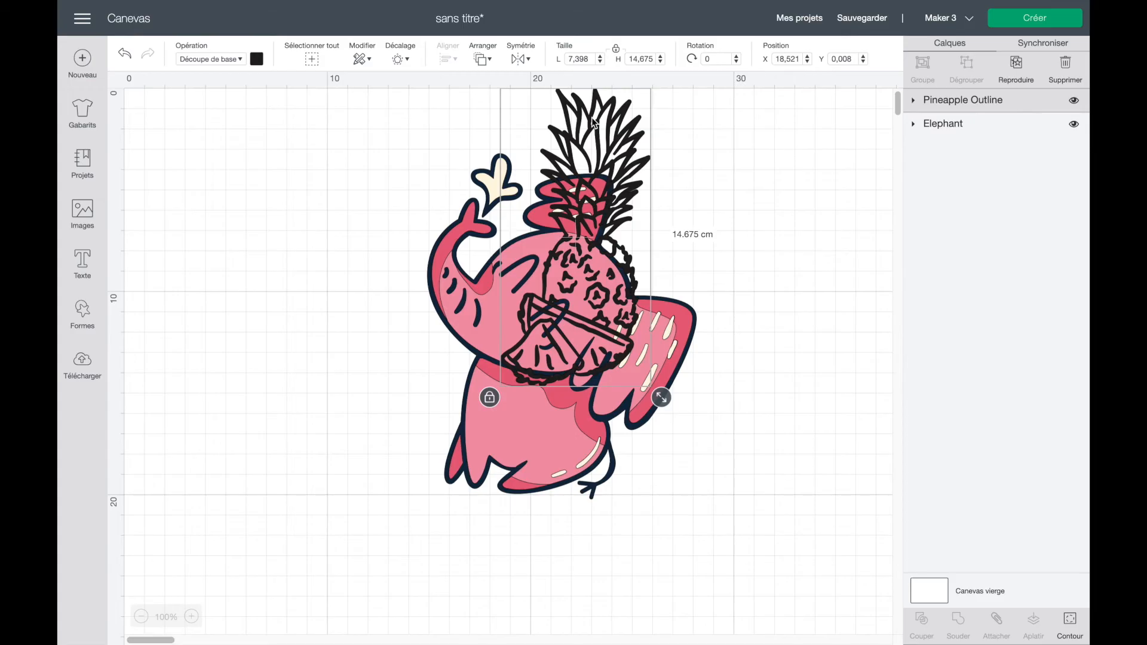
left_click(485, 58)
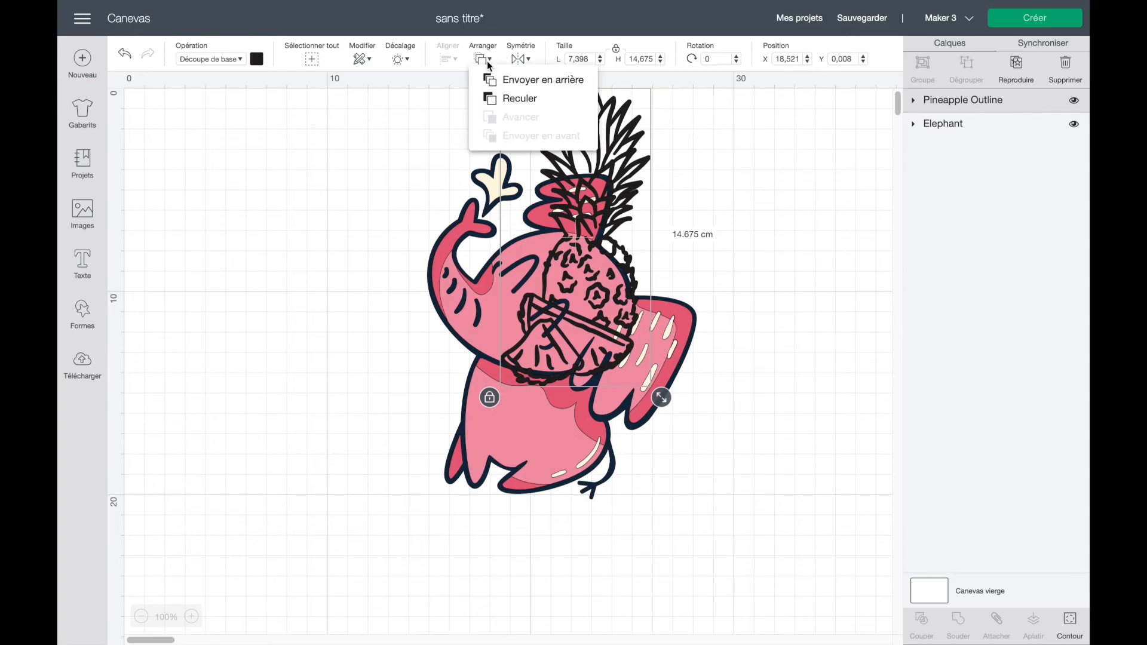
left_click(515, 82)
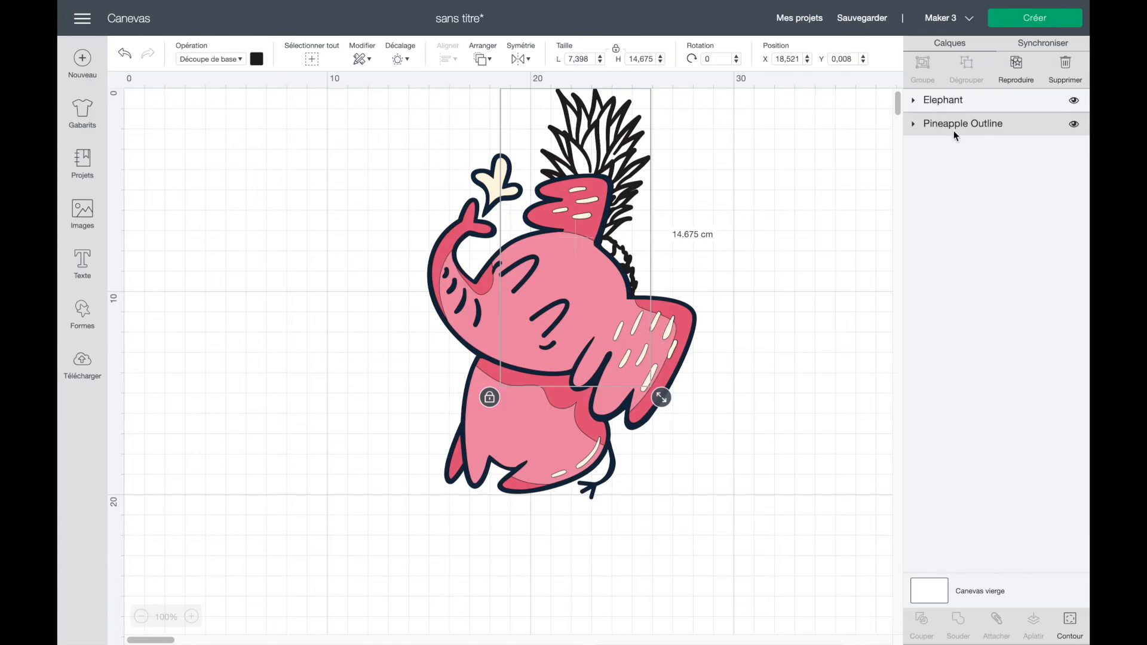
Pull the pineapple outline out from behind the elephant and delete it from the canvas.
left_click_drag(595, 141, 802, 242)
key("Delete")
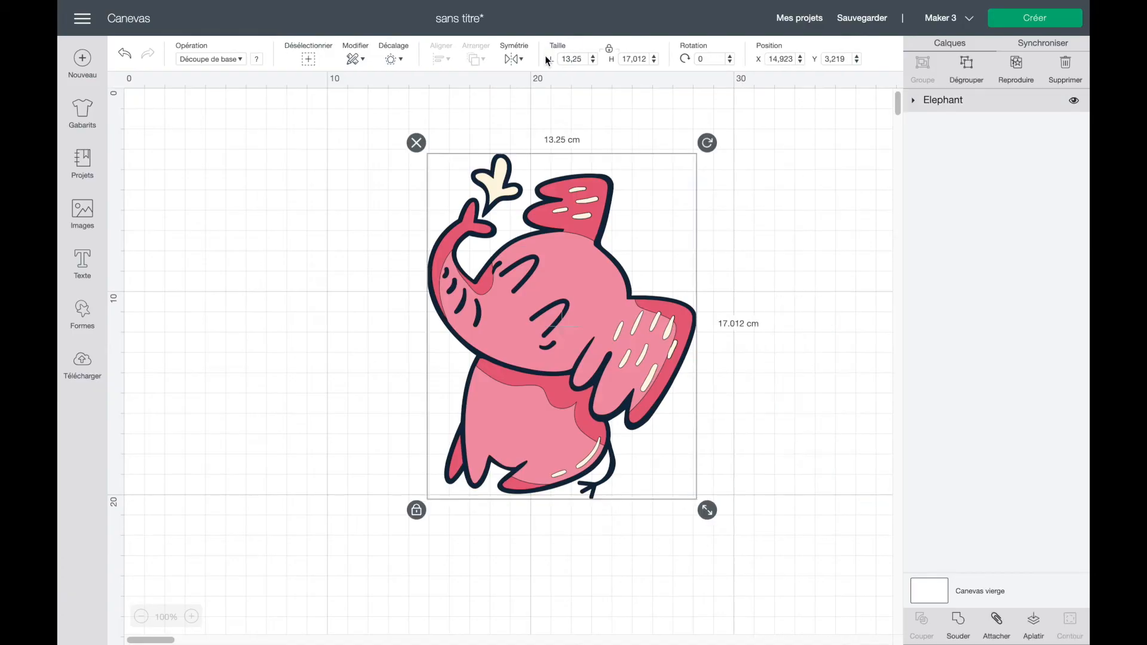
Reduce the elephant's width stepwise to 12.5 cm, then set the width to 10 cm with its proportions locked.
left_click(594, 61)
left_click(593, 62)
left_click(594, 62)
left_click(593, 62)
left_click(594, 62)
left_click(566, 60)
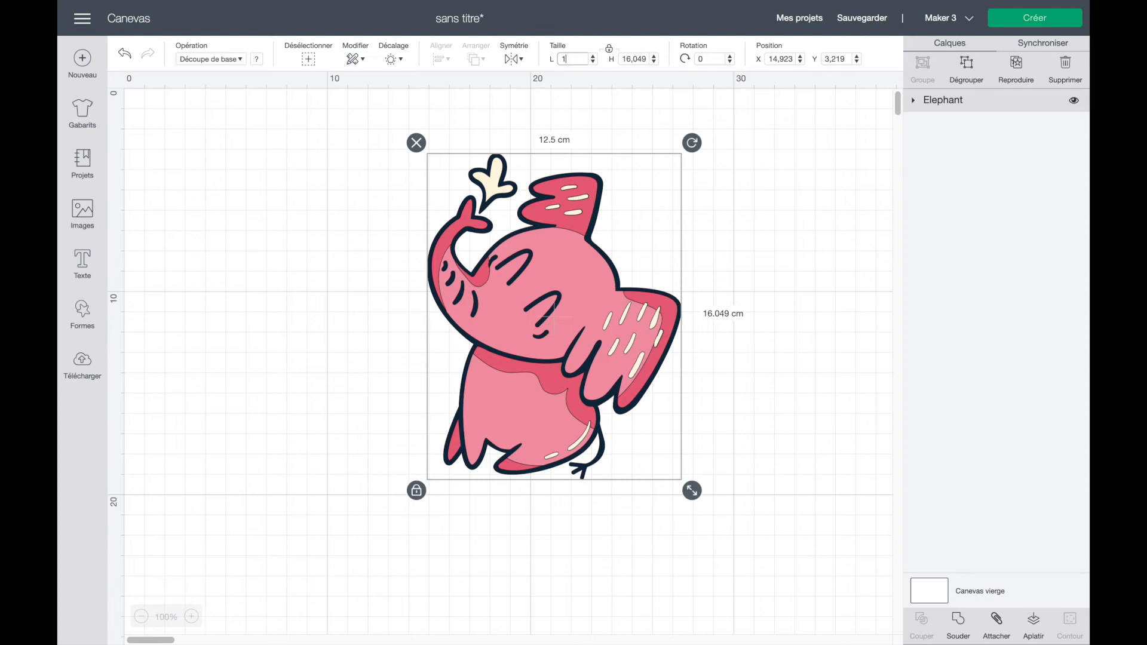
key("Return")
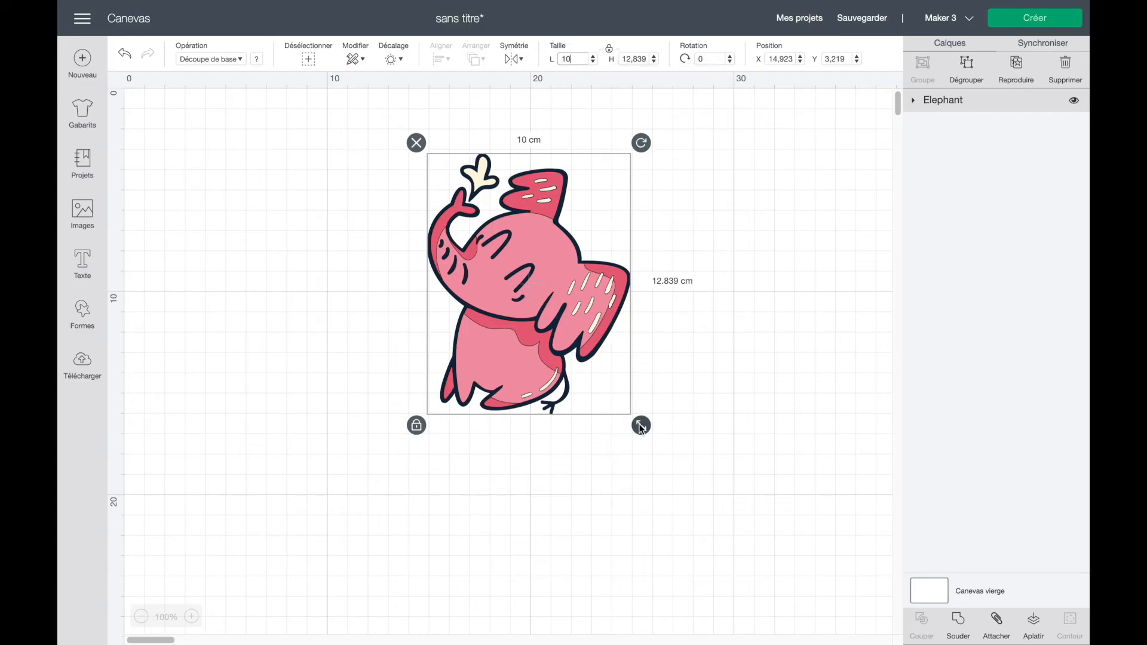
Enlarge the elephant to about 12.8 × 16.5 cm, then resize it with proportions unlocked to about 12.4 × 15.6 cm and relock them.
left_click_drag(640, 426, 696, 460)
left_click(609, 49)
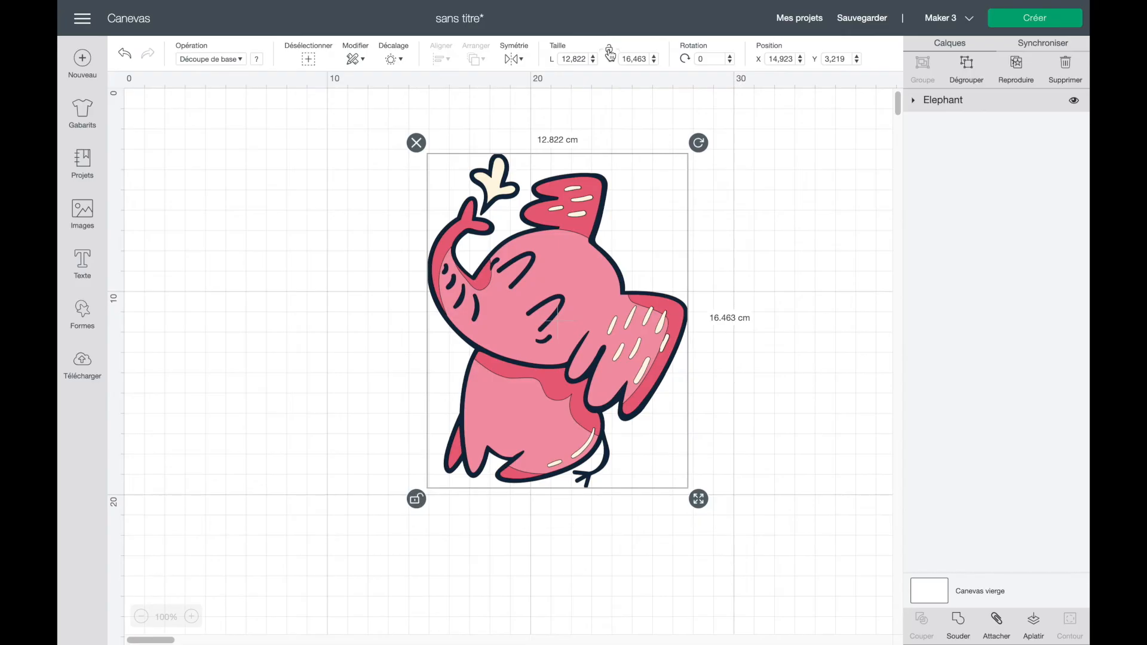
mouse_move(698, 498)
left_mouse_down()
mouse_move(727, 400)
mouse_move(598, 366)
mouse_move(565, 343)
mouse_move(681, 274)
mouse_move(689, 482)
left_mouse_up()
left_click(610, 54)
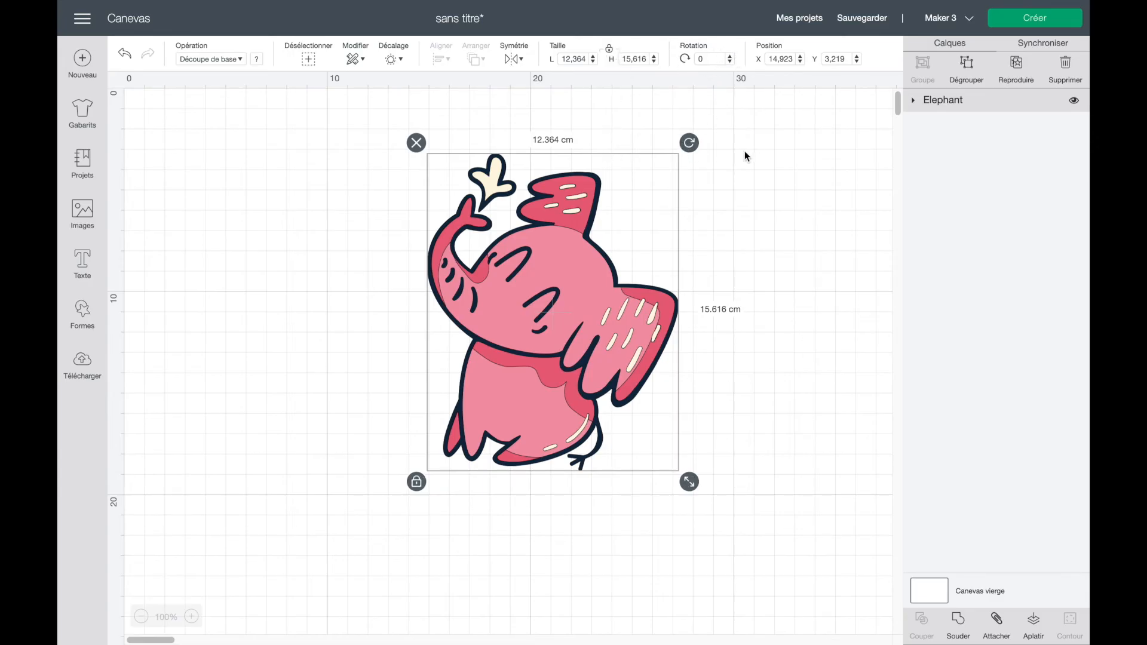
key("ctrl+z")
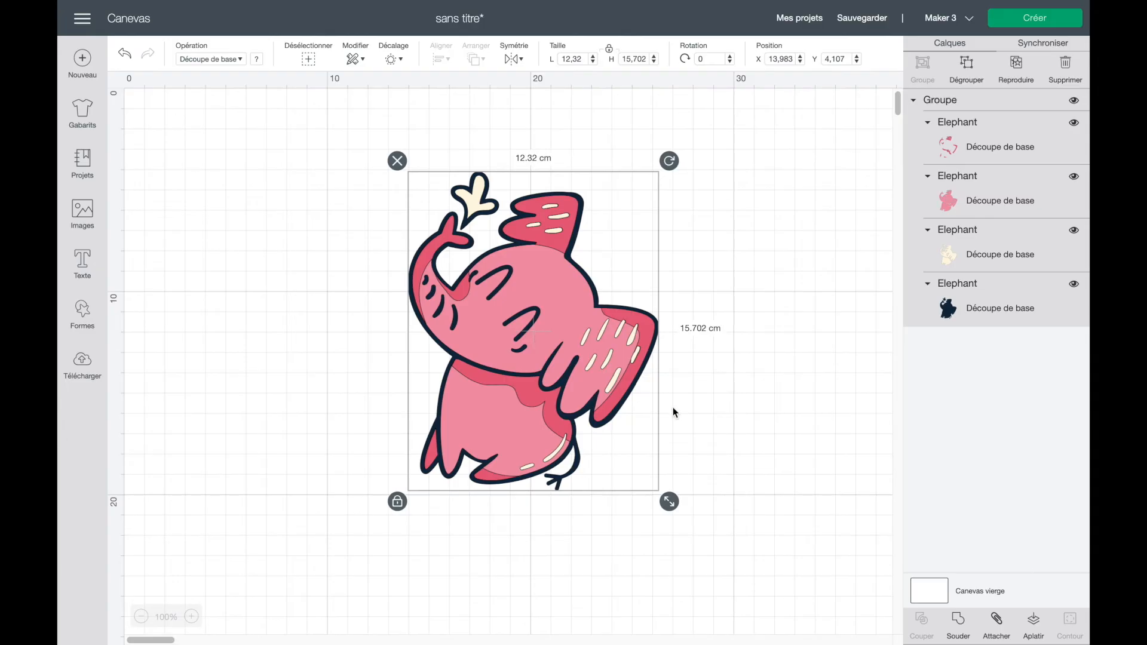
Scale the grouped elephant to about 10.6 × 13.5 cm and ungroup it into individually selectable color layers.
left_click_drag(669, 501, 643, 389)
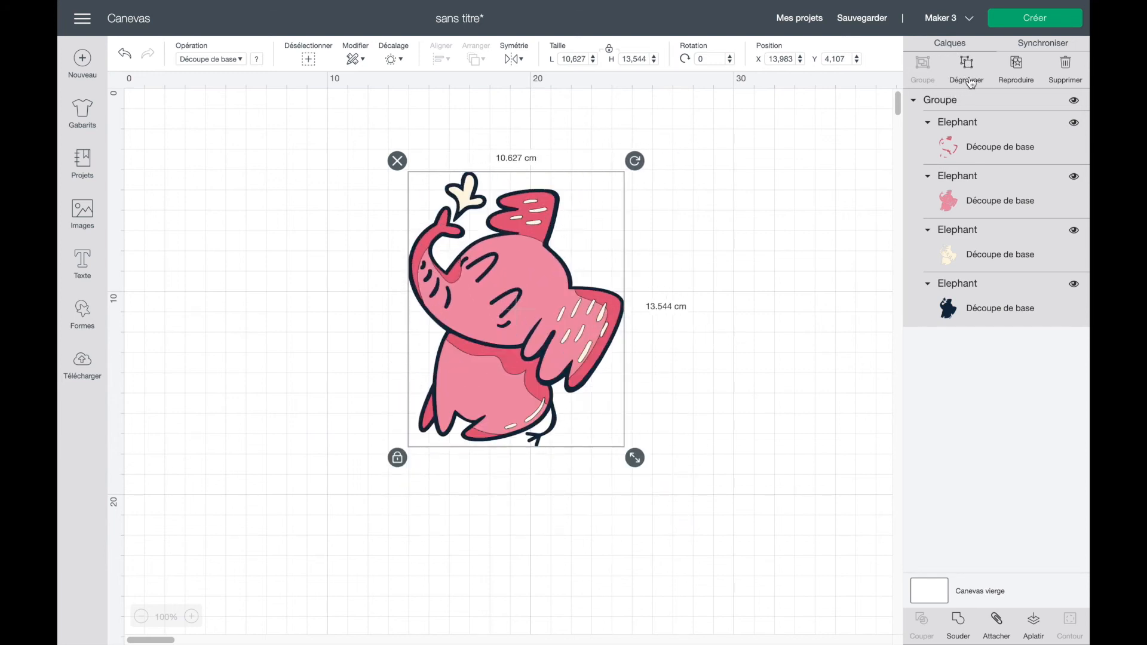
left_click(968, 79)
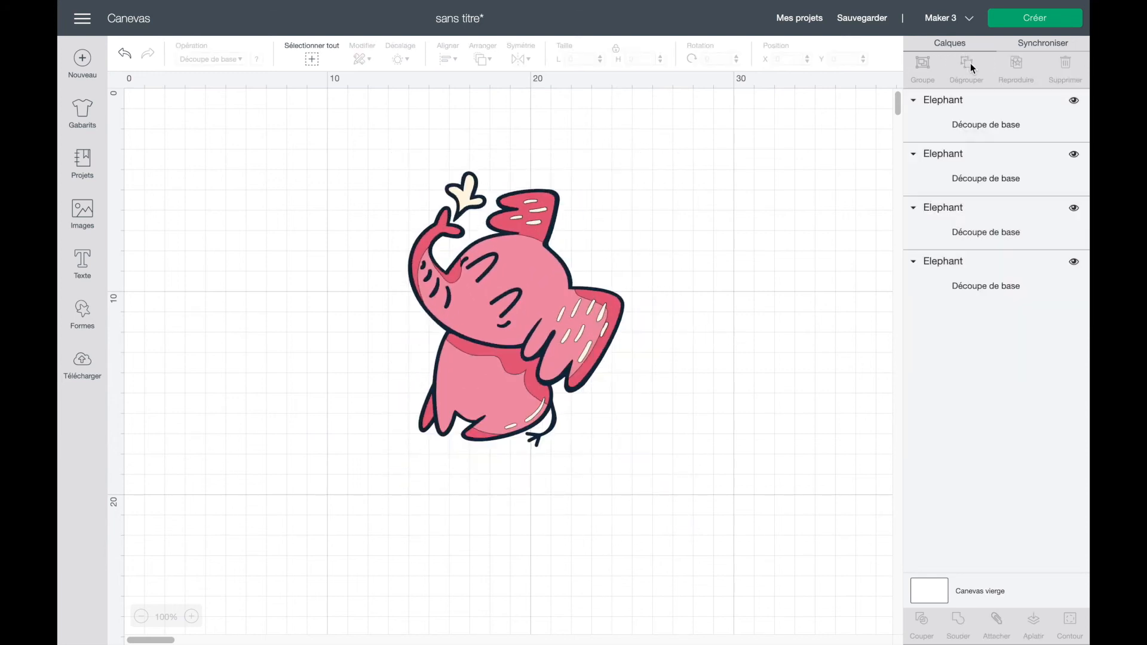
left_click(956, 123)
left_click(942, 181)
left_click(933, 237)
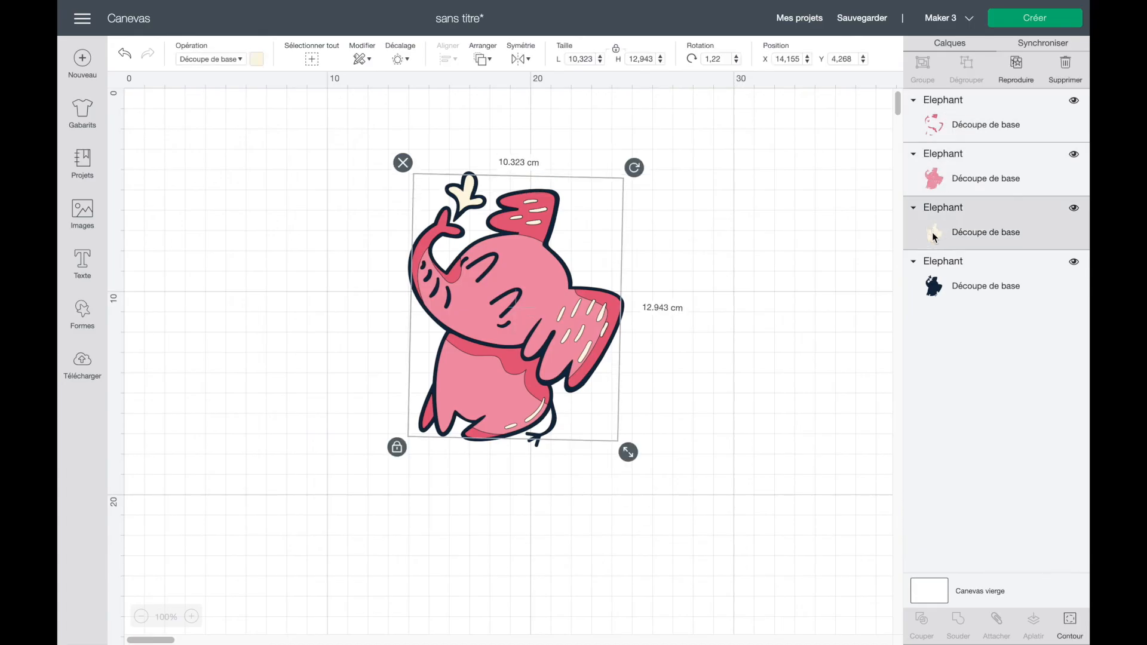
Duplicate the elephant's dark blue silhouette layer, place the copy beside the elephant at about X 26.2 cm and delete that copy.
left_click(933, 296)
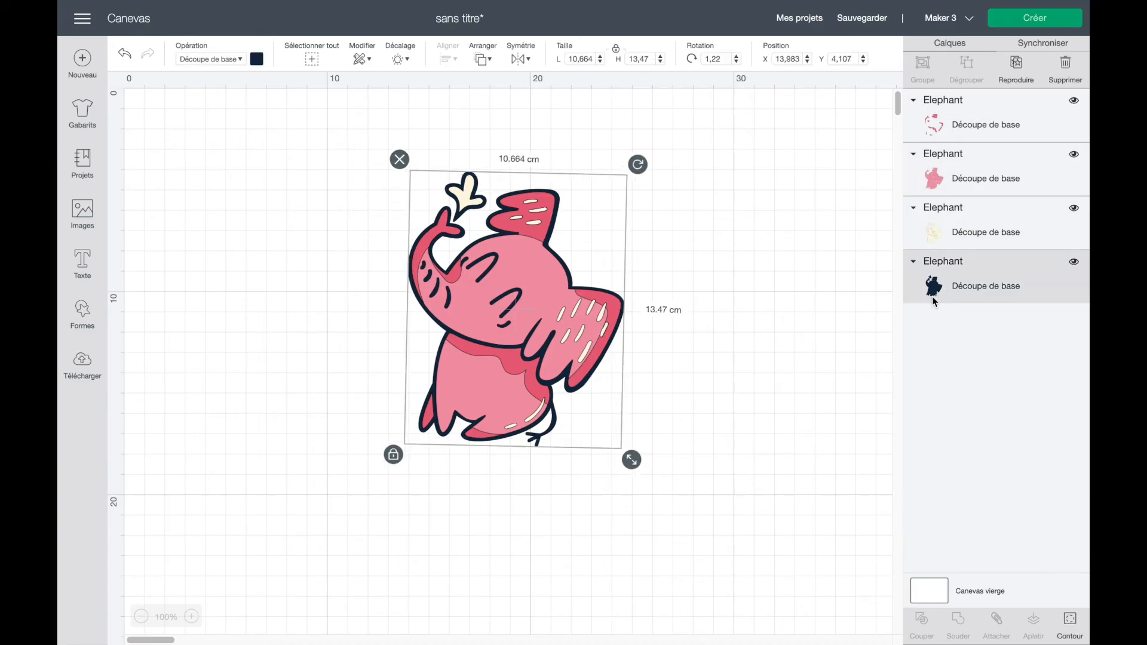
left_click(1017, 79)
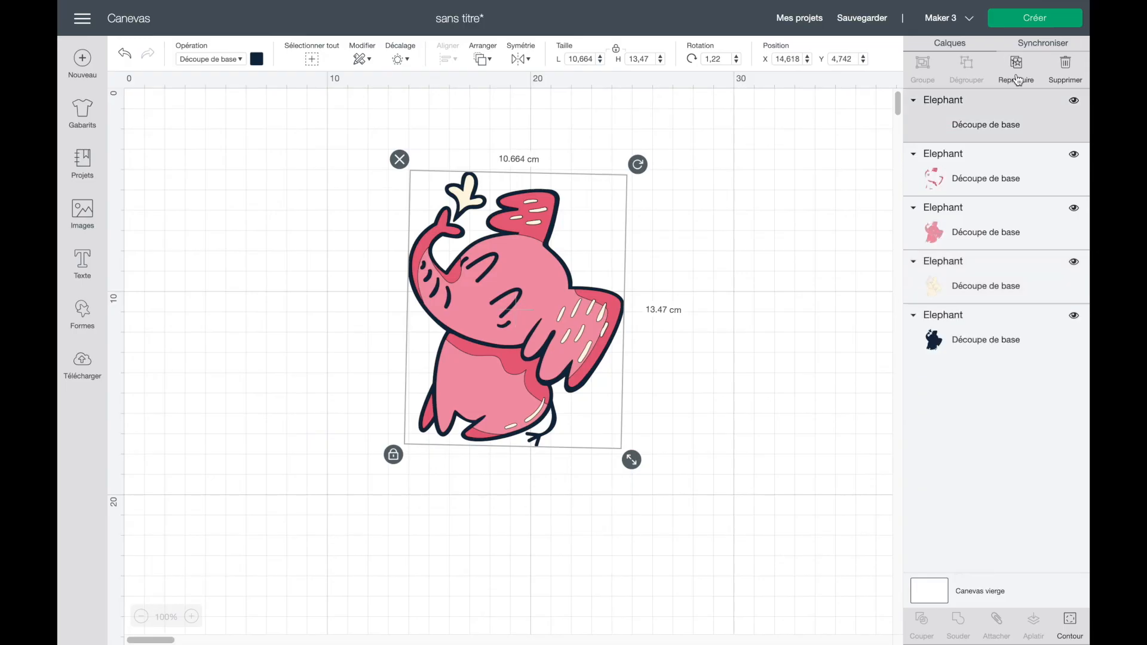
left_click_drag(574, 335, 794, 342)
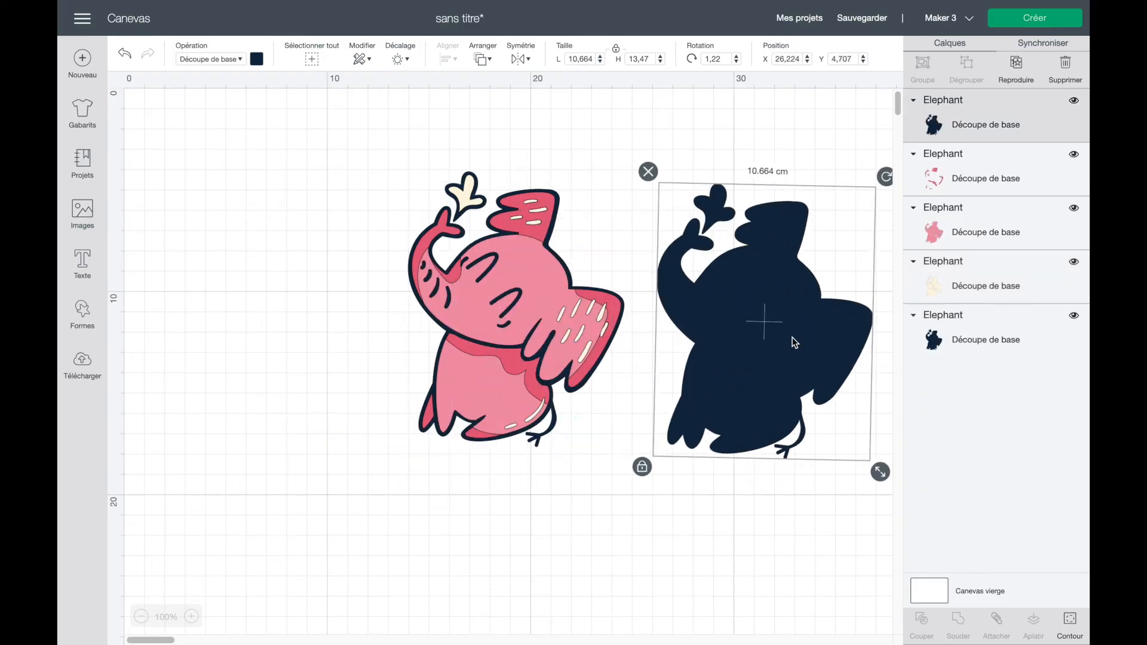
left_click(1065, 70)
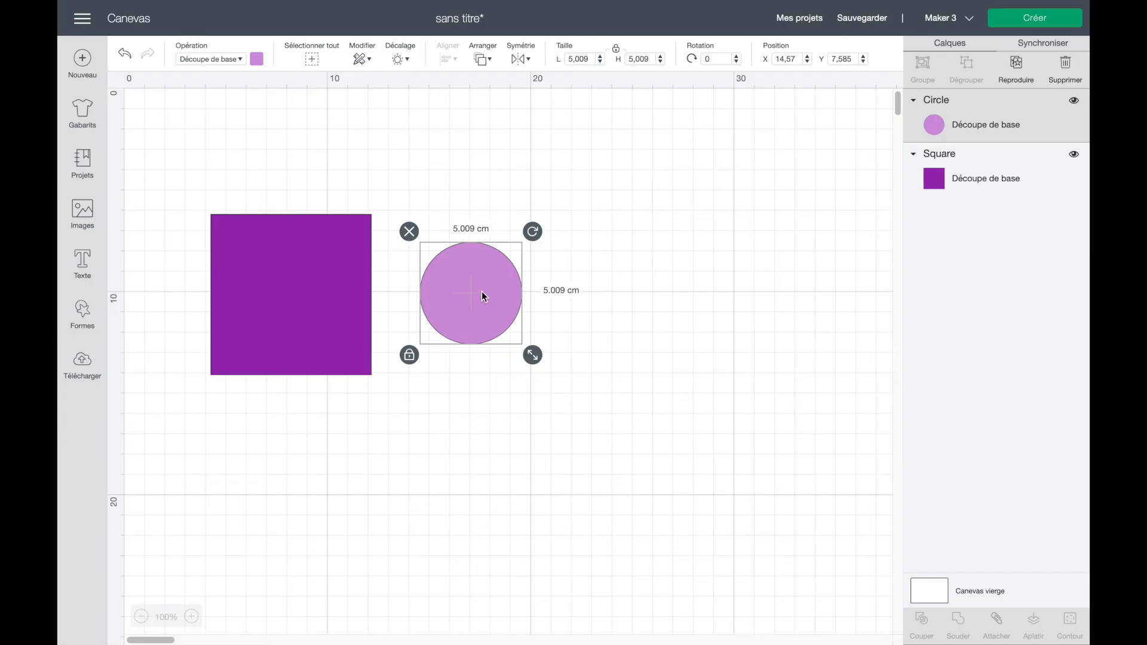
Slice the purple square with the light purple circle centered on it and pull the resulting pieces apart.
left_click_drag(471, 299, 293, 303)
left_click_drag(260, 166, 336, 282)
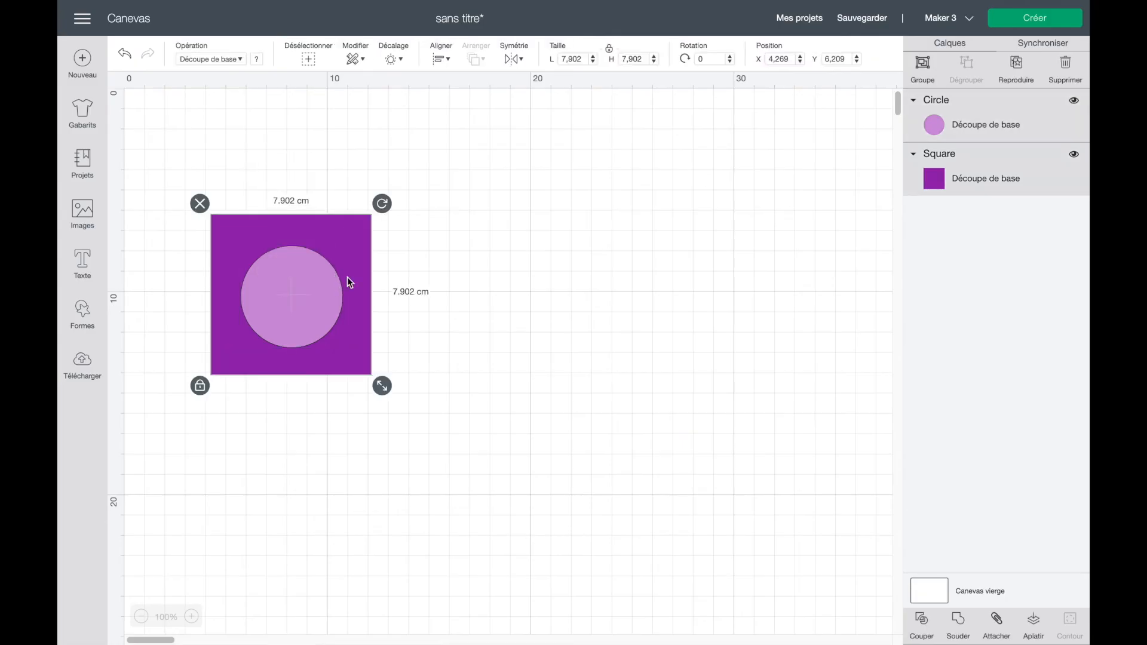
left_click(921, 621)
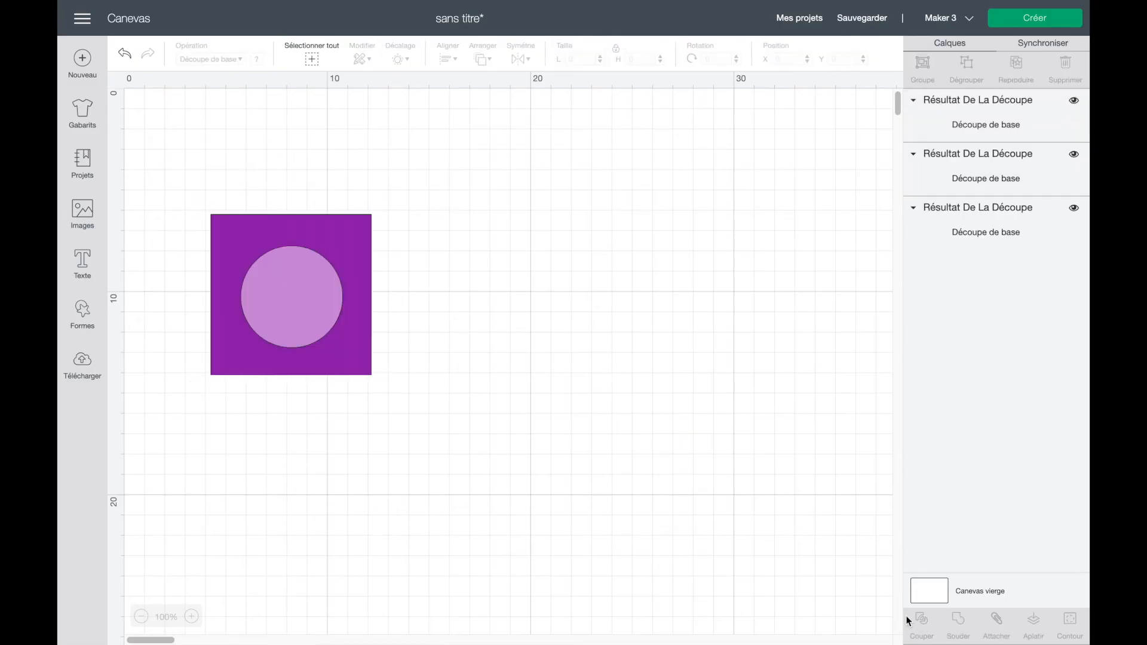
left_click_drag(296, 315, 729, 218)
left_click_drag(342, 242, 518, 189)
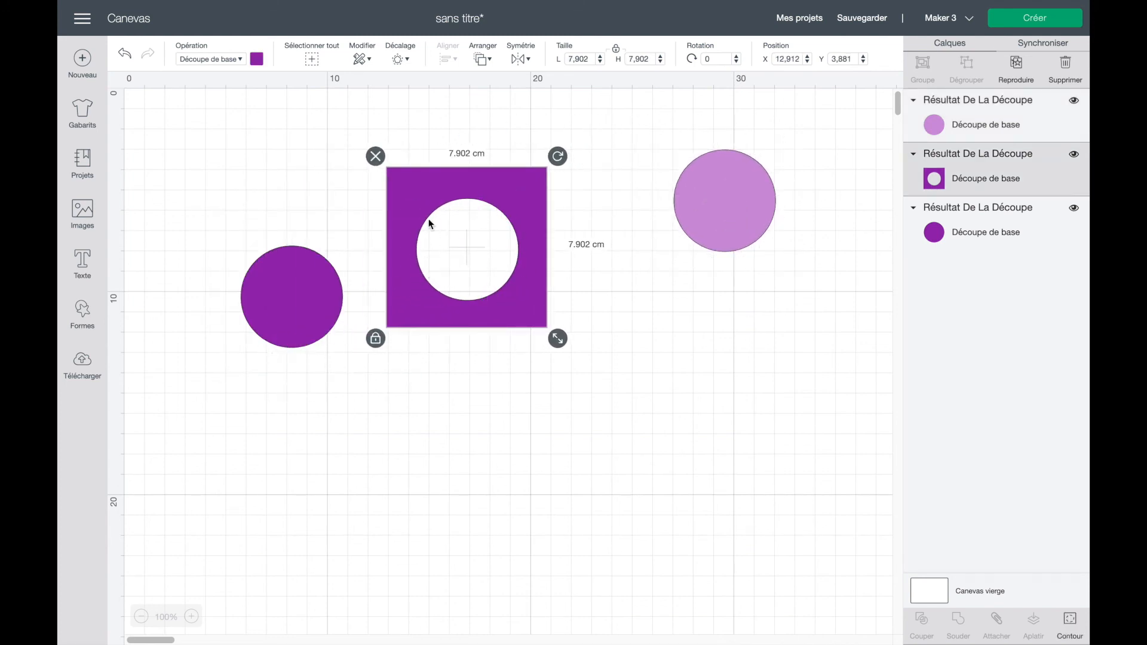
Fit the dark purple circle into the square's hole, then weld the two pieces into one solid square.
left_click_drag(302, 286, 478, 273)
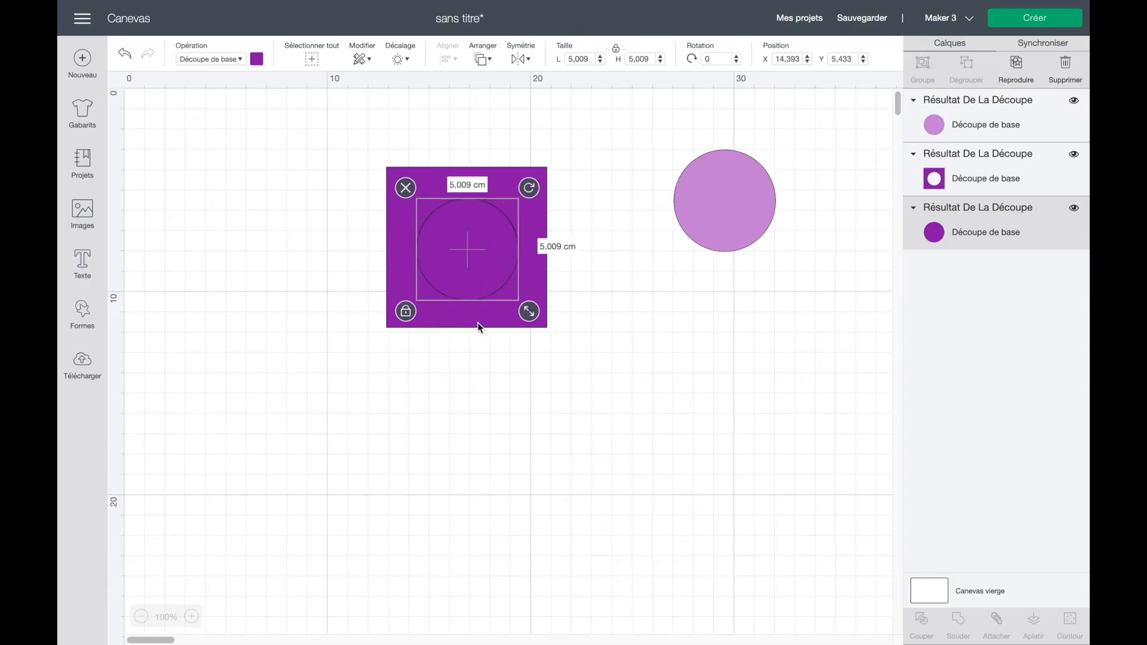
left_click(475, 361)
left_click_drag(337, 139, 564, 358)
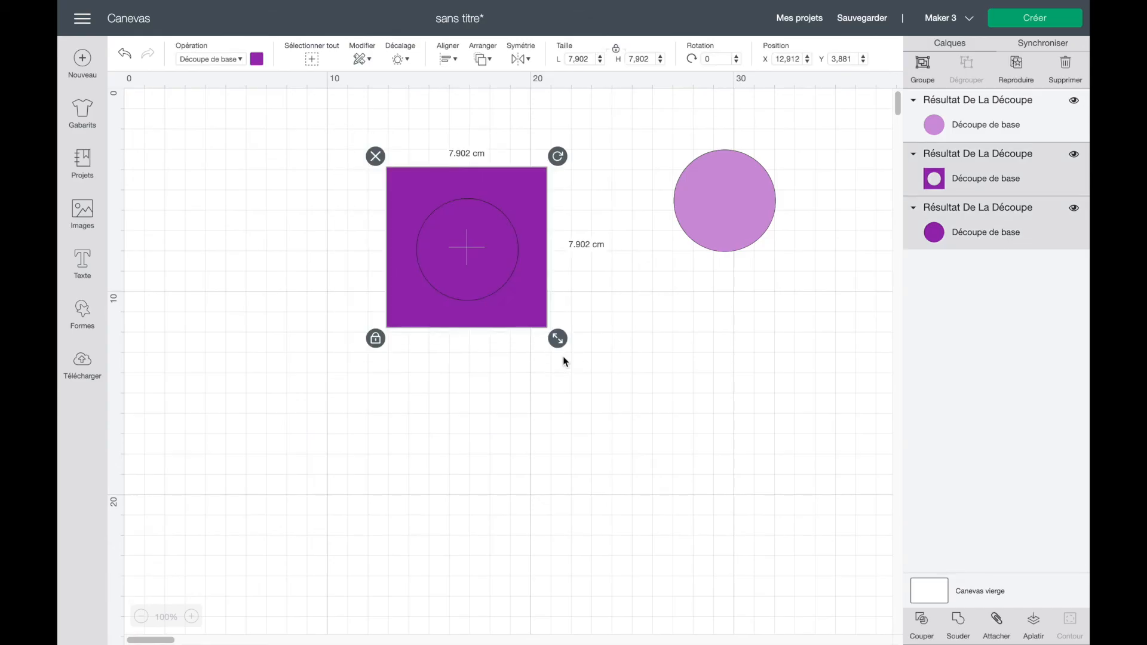
left_click(959, 621)
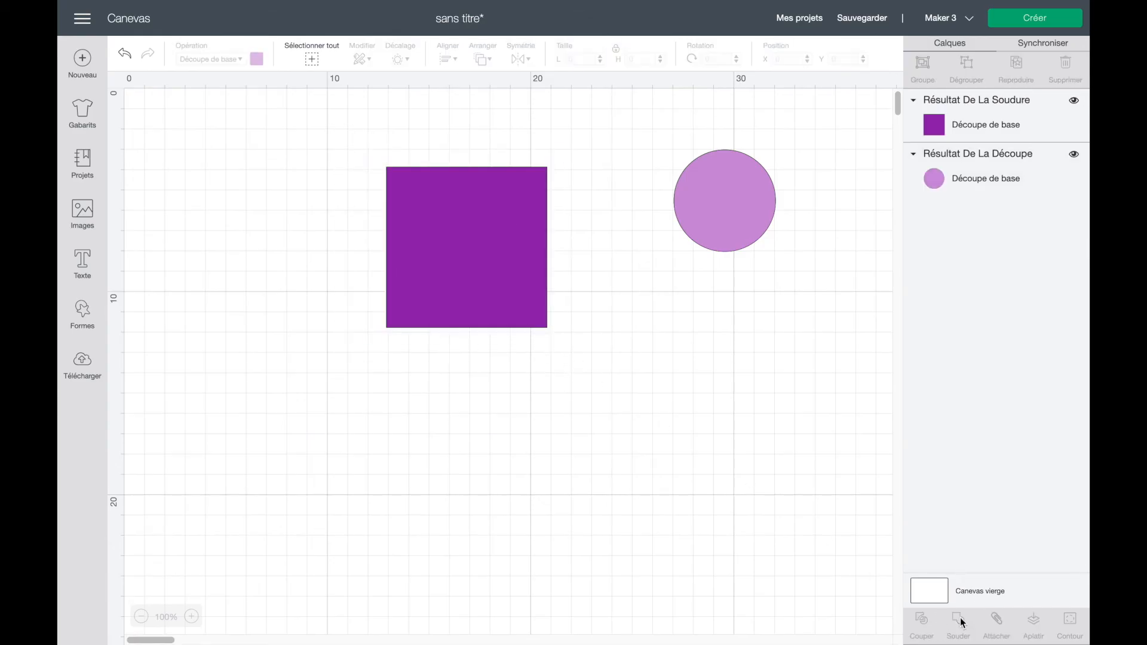
left_click_drag(499, 260, 356, 196)
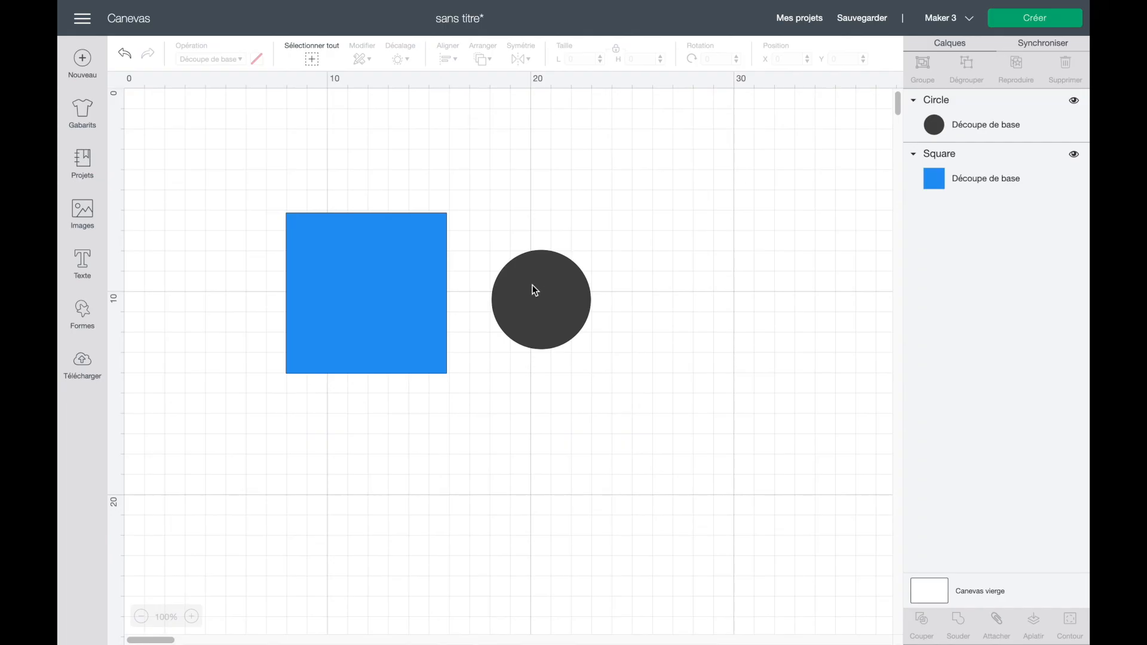
Change the dark gray circle's operation from basic cut to Stylo (pen).
left_click(535, 290)
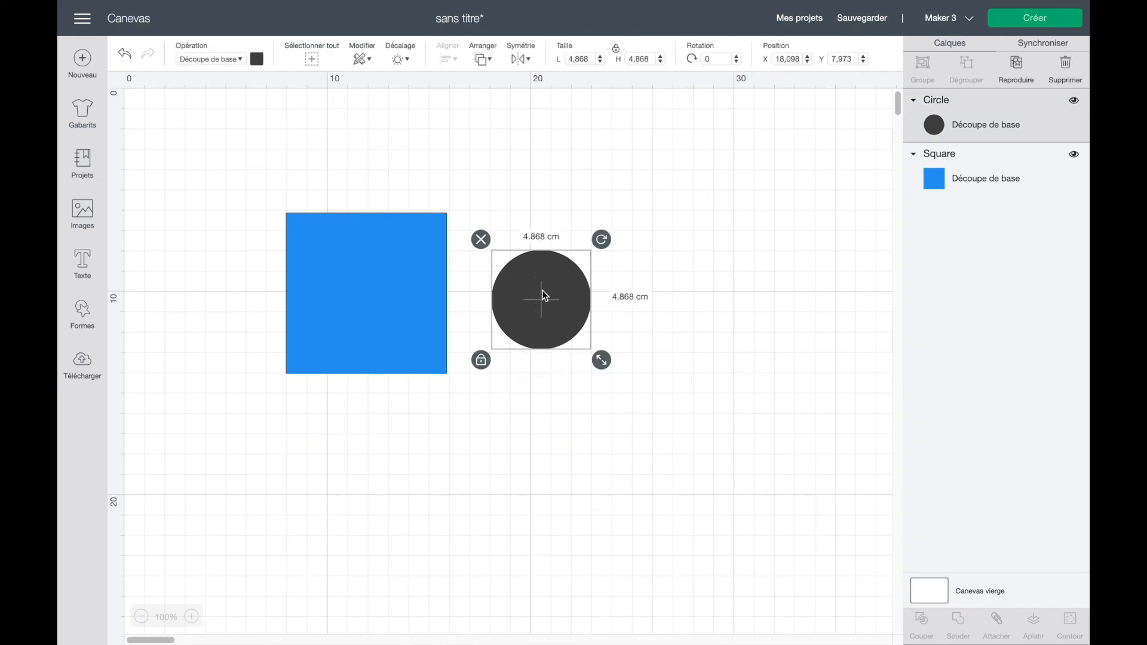
left_click(216, 61)
left_click(215, 181)
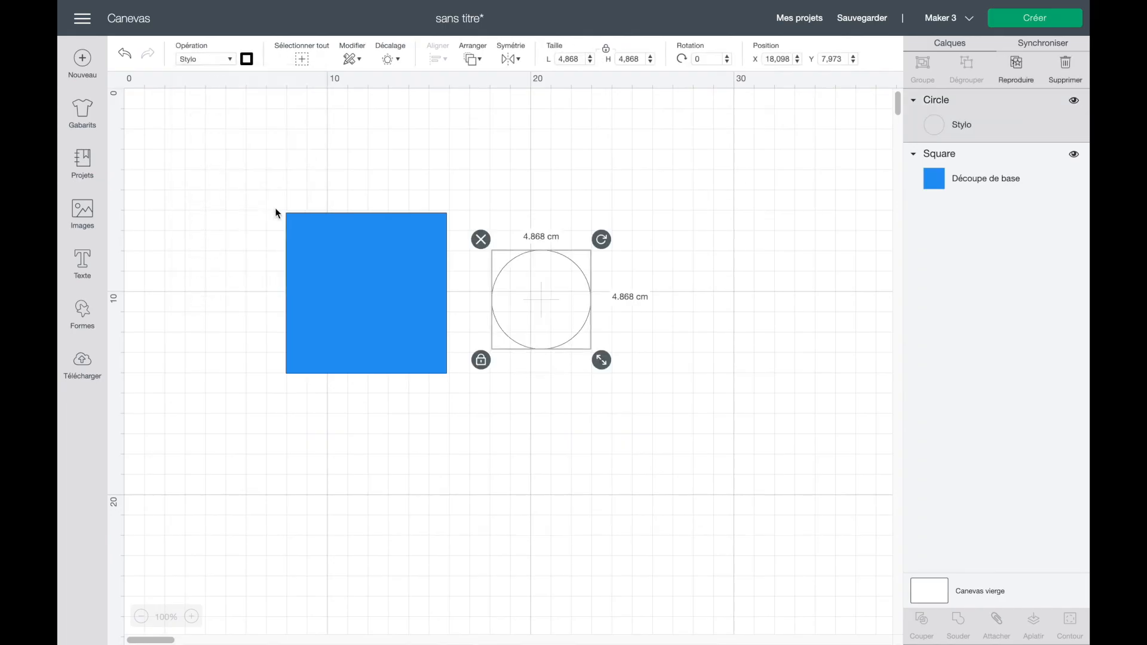
Center the pen circle on the blue square and attach the two shapes together.
left_click_drag(539, 295, 371, 295)
left_click_drag(312, 169, 416, 267)
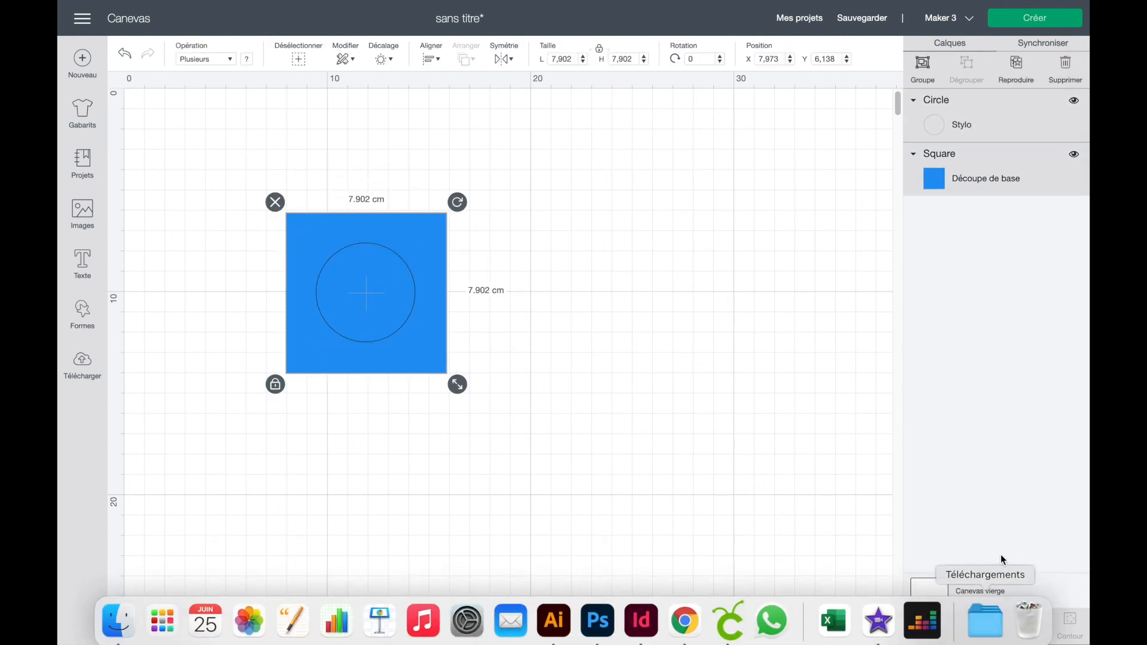
left_click(996, 622)
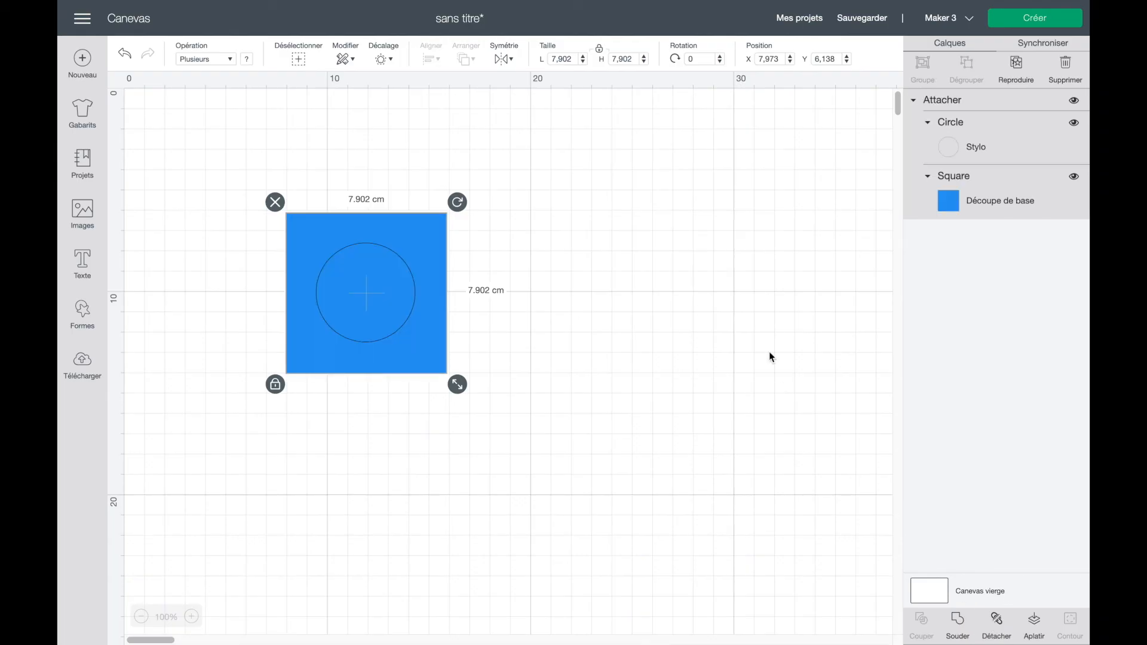
Preview the attached shapes on the cutting mat with the "Sur le tapis" loading method and return to the canvas.
left_click(1027, 22)
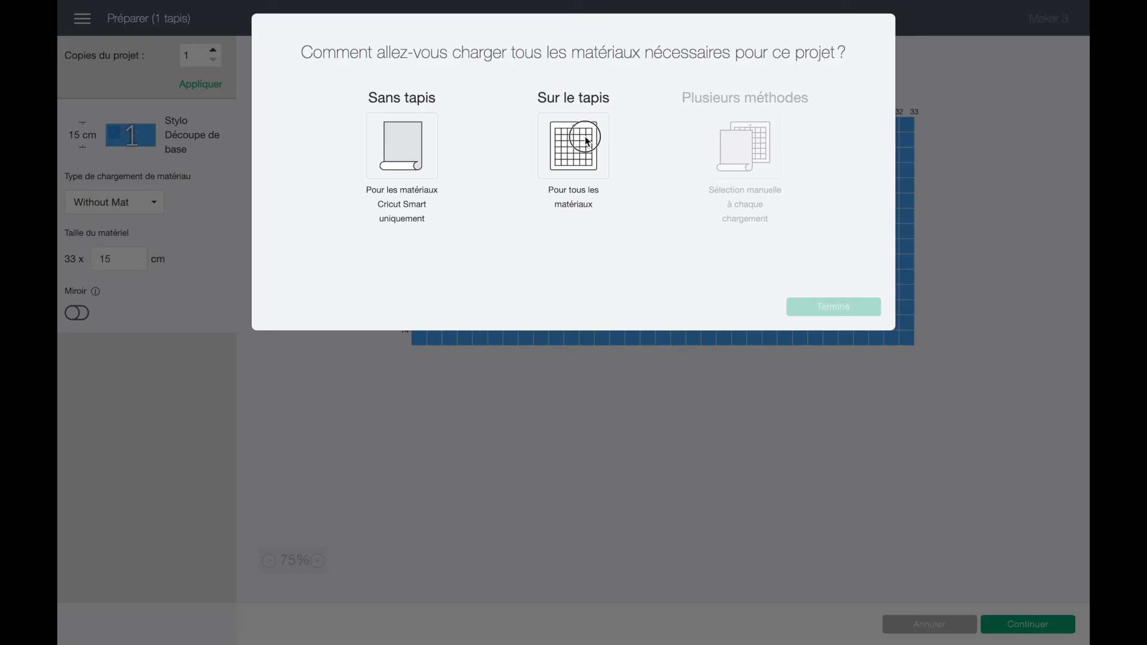
left_click(578, 143)
left_click(833, 307)
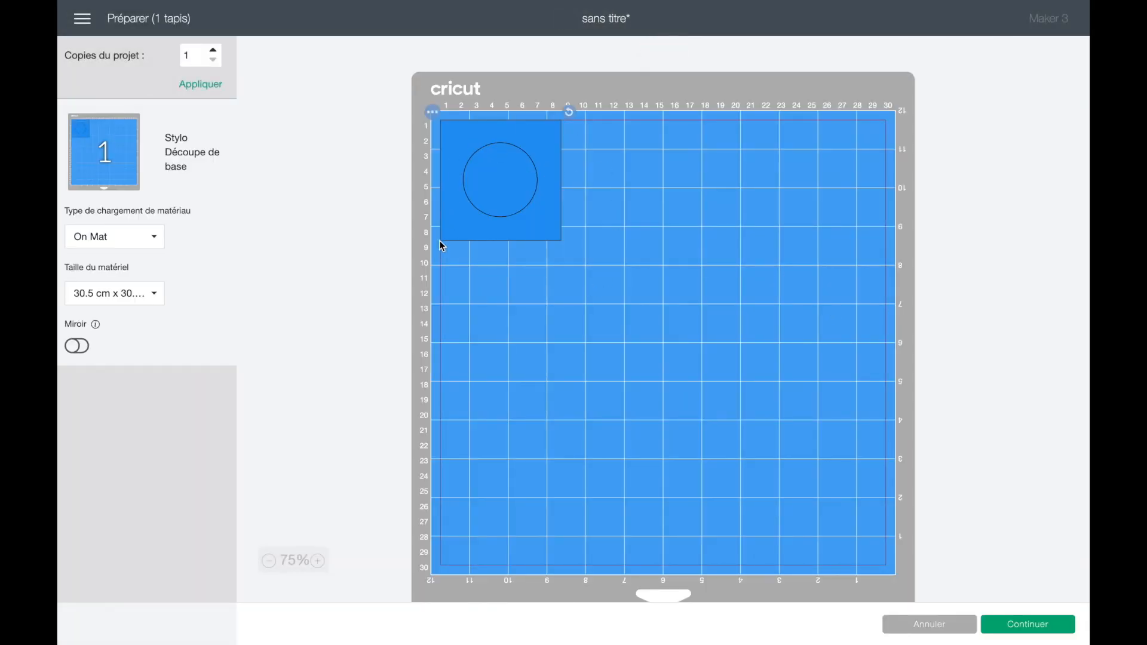
left_click(941, 621)
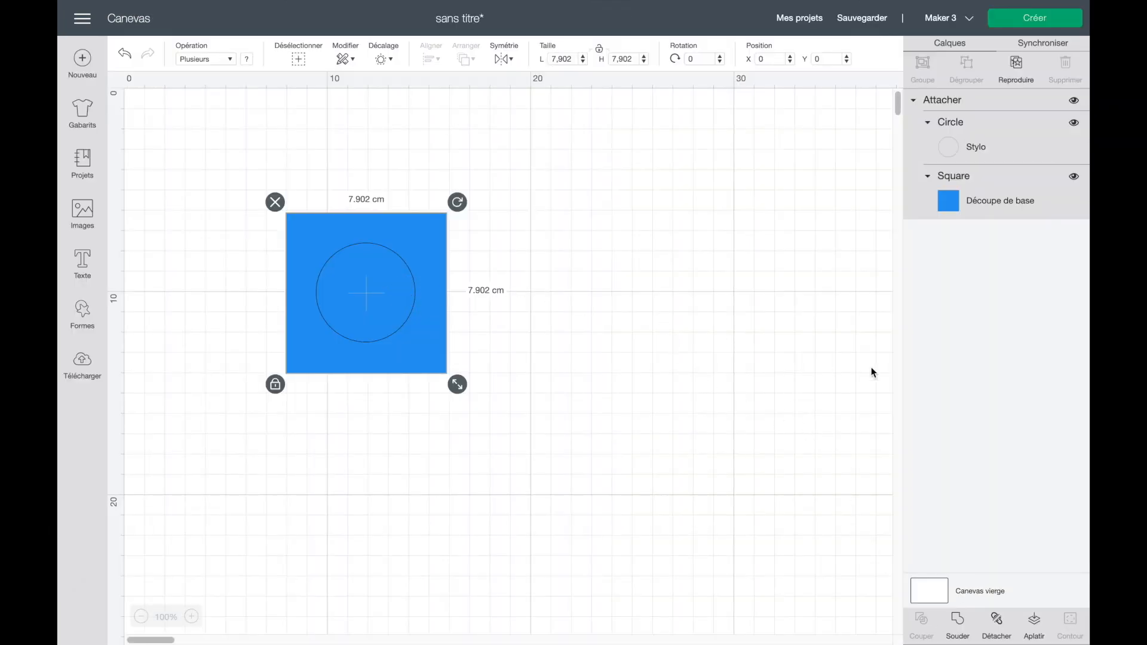
Detach the pen circle and move it to the right of the blue square at about X 22.1 cm, then delete both shapes.
left_click(994, 621)
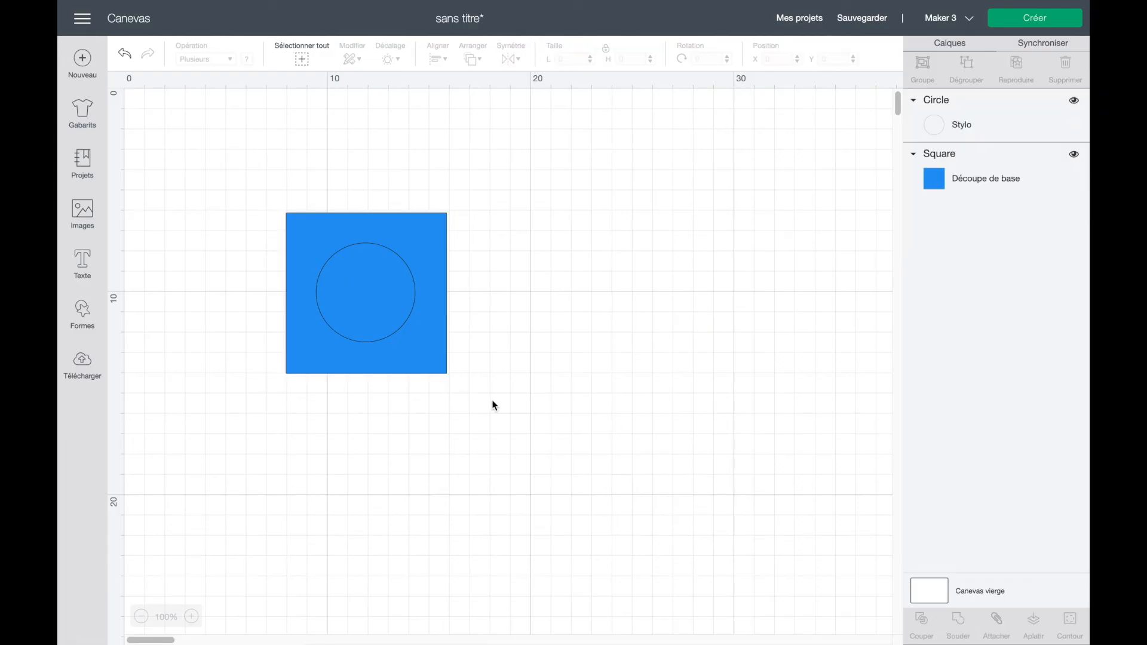
left_click_drag(384, 312, 643, 302)
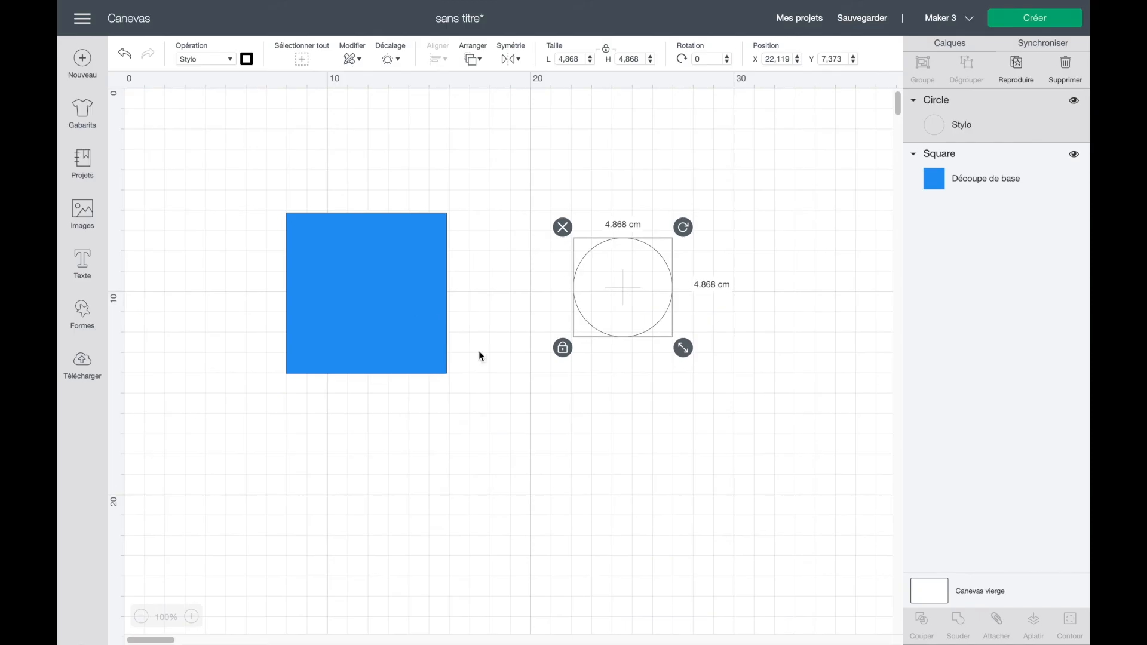
left_click_drag(248, 200, 798, 397)
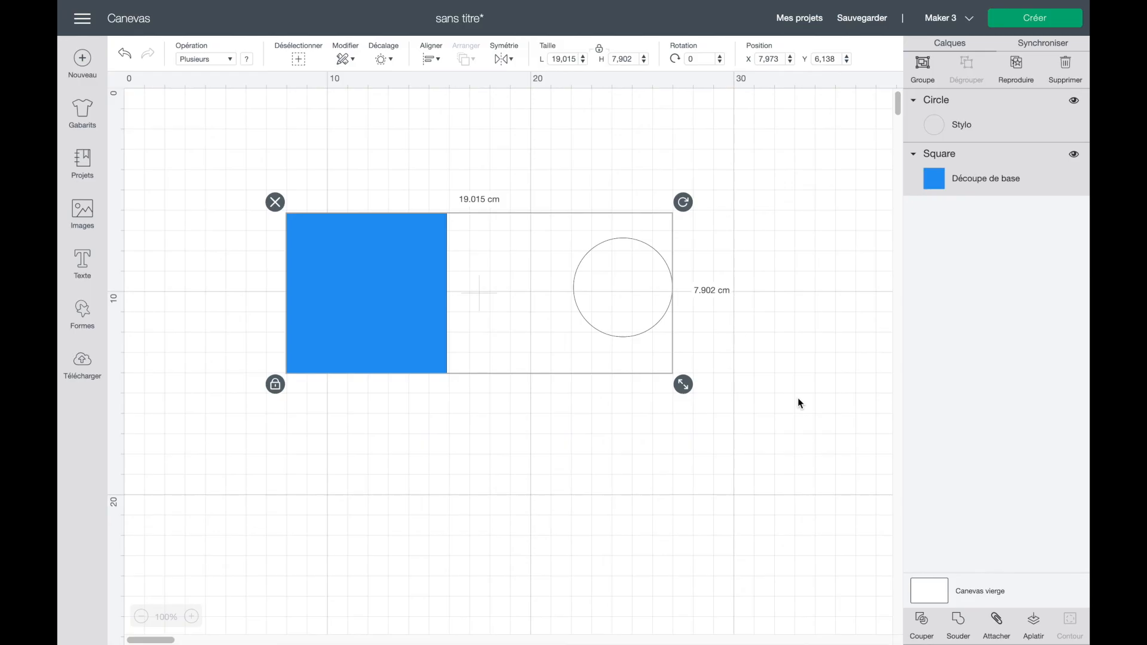
key("Delete")
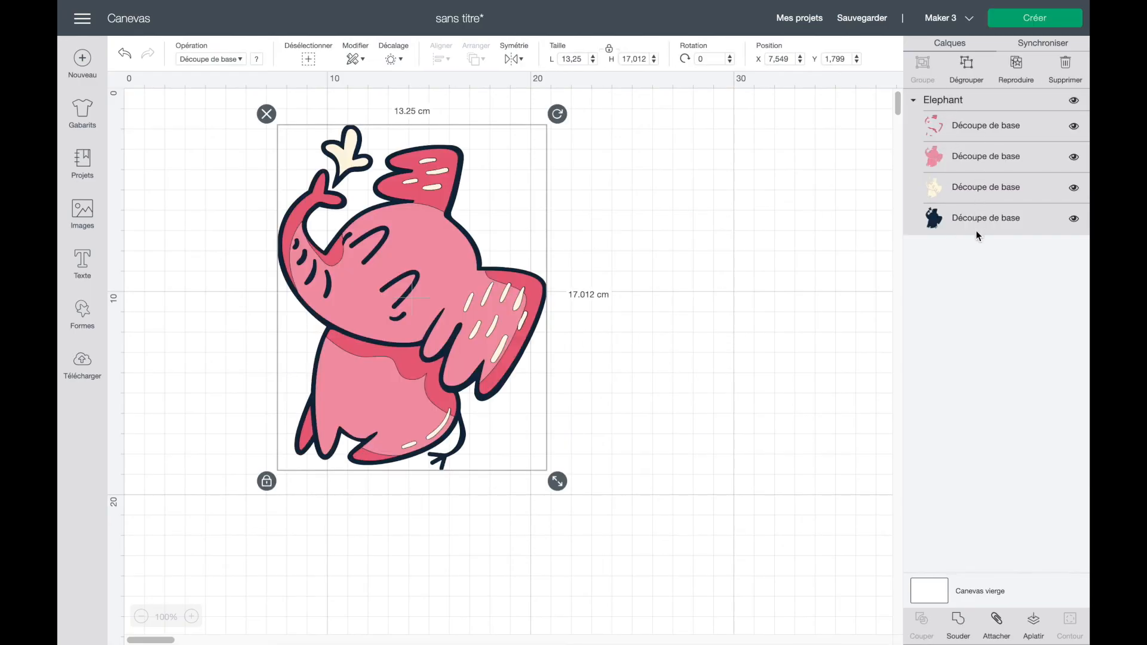
Flatten the elephant's layers into a single print-then-cut image, then unflatten it.
left_click(1035, 623)
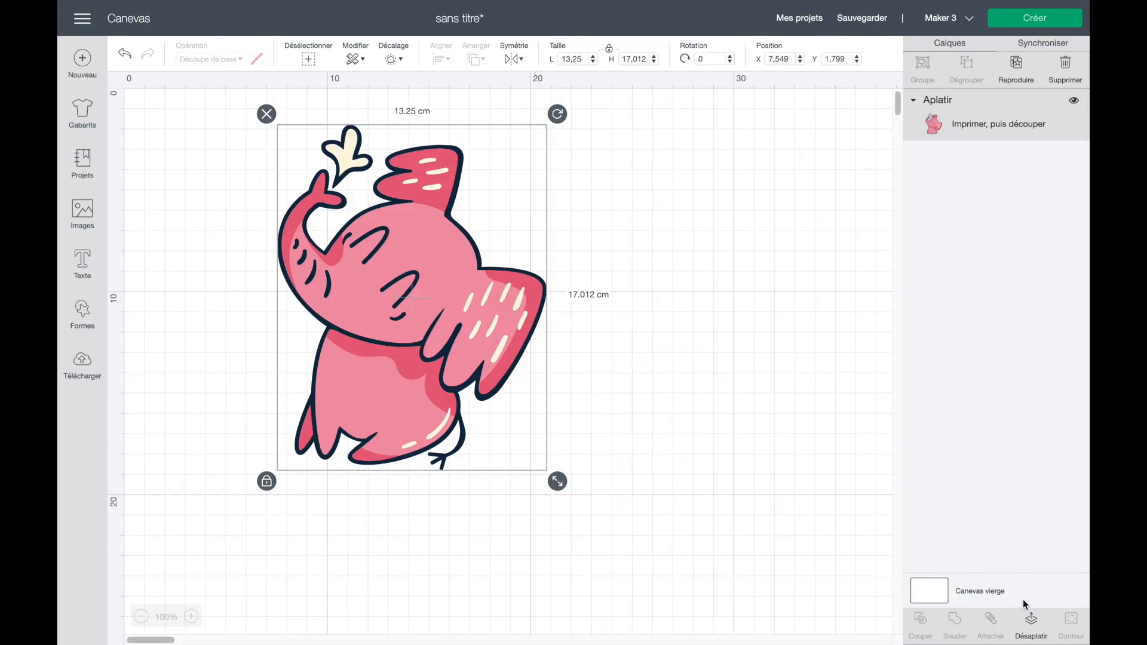
left_click(1033, 622)
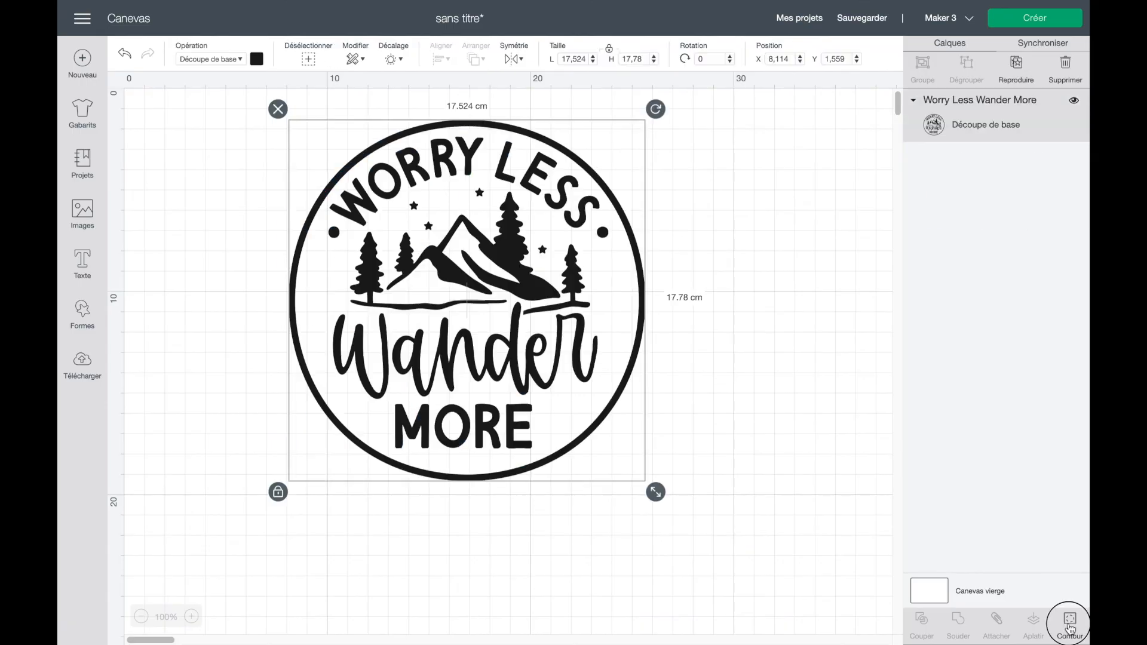
Open the contour-hiding options for the "Worry Less Wander More" image.
left_click(1069, 622)
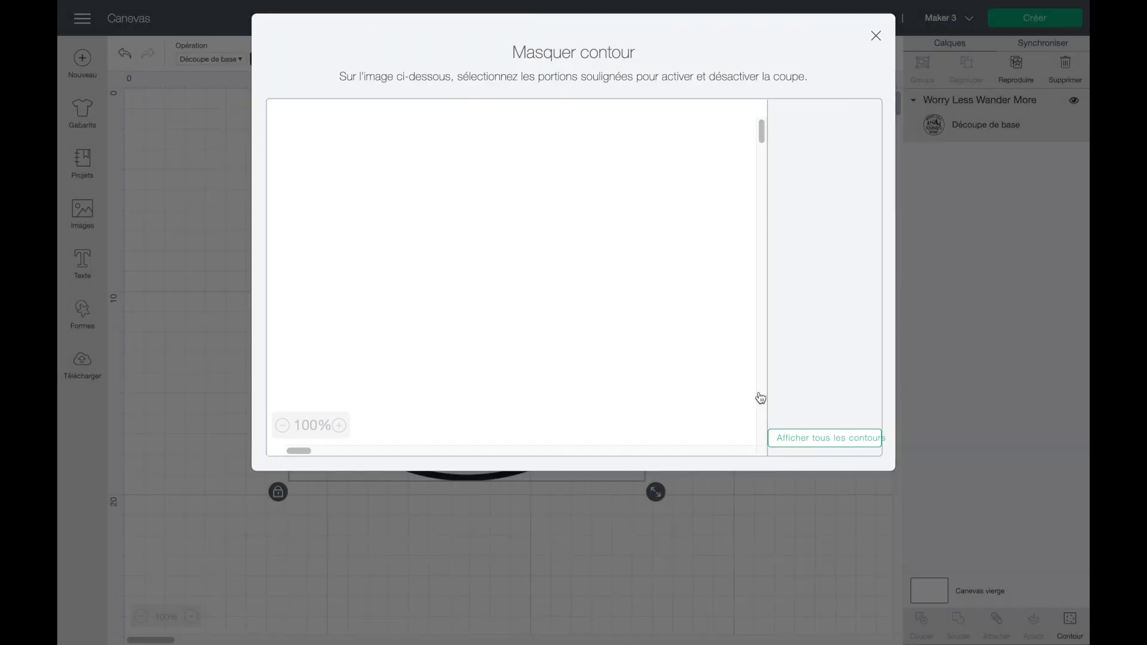